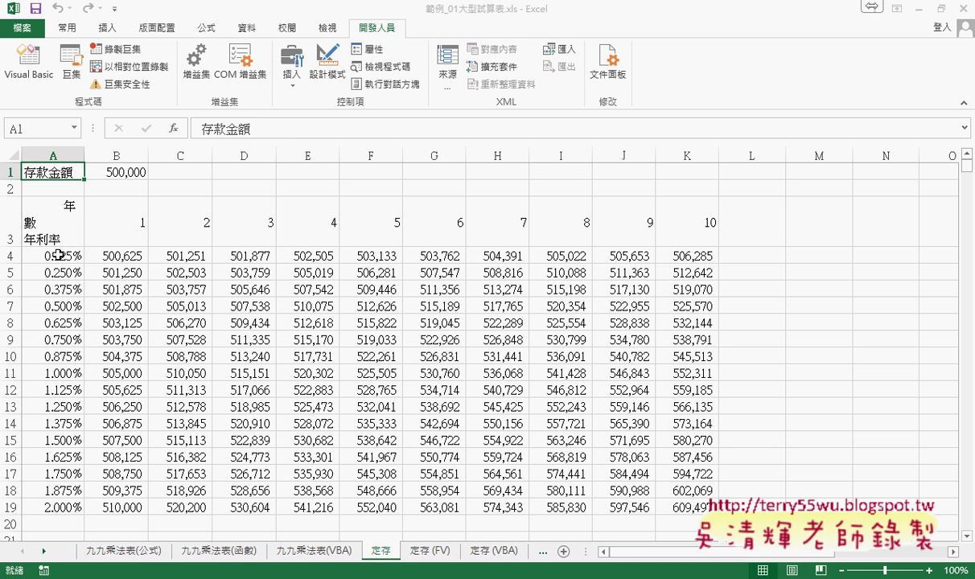
Inspect B4's formula and its $A4 rate reference, leaving the formula unchanged
click(114, 247)
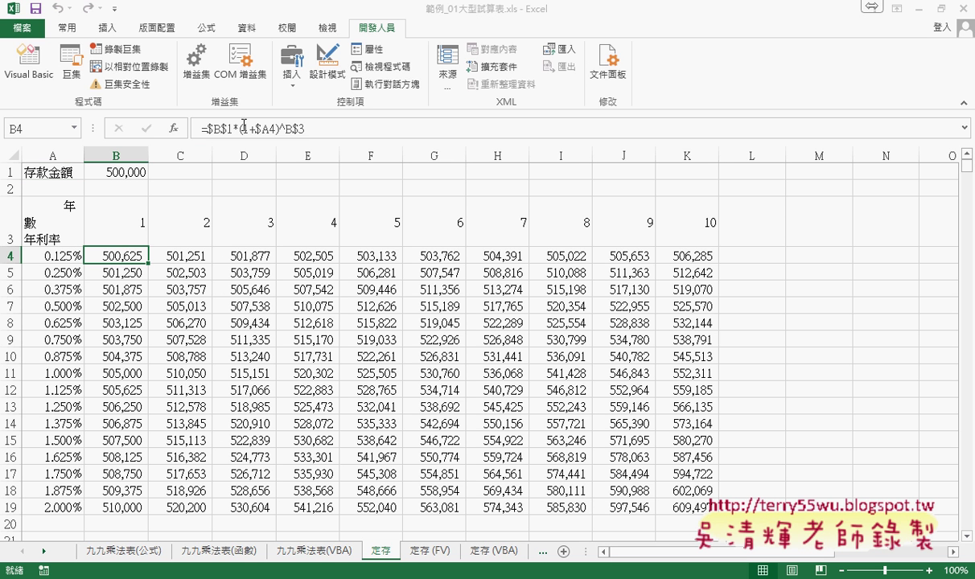
click(244, 127)
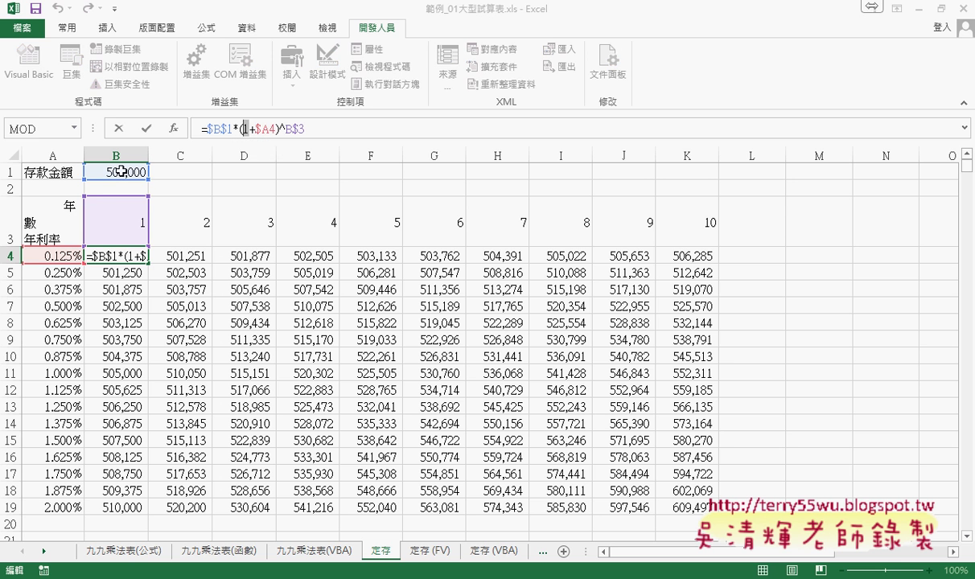
drag(256, 129, 277, 129)
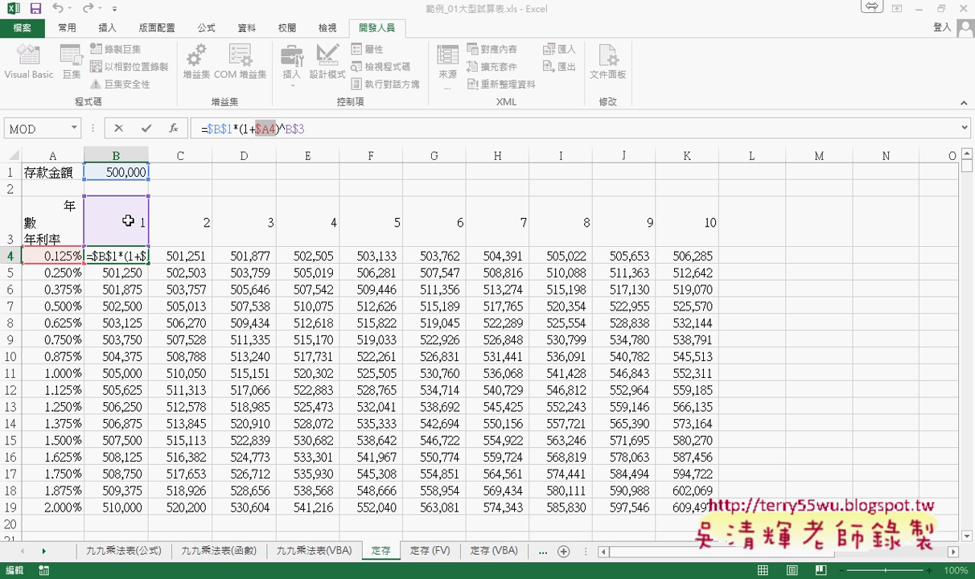
click(283, 128)
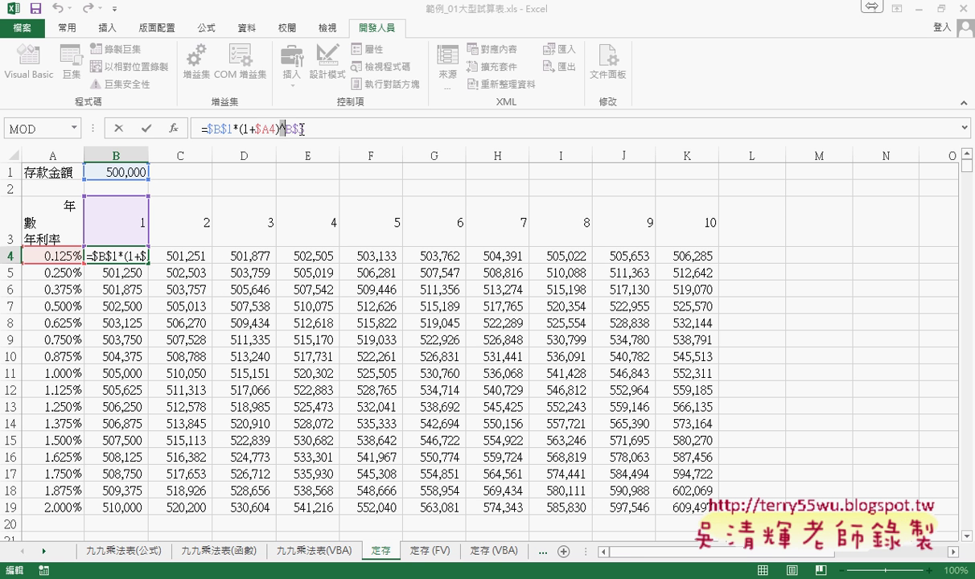
click(145, 128)
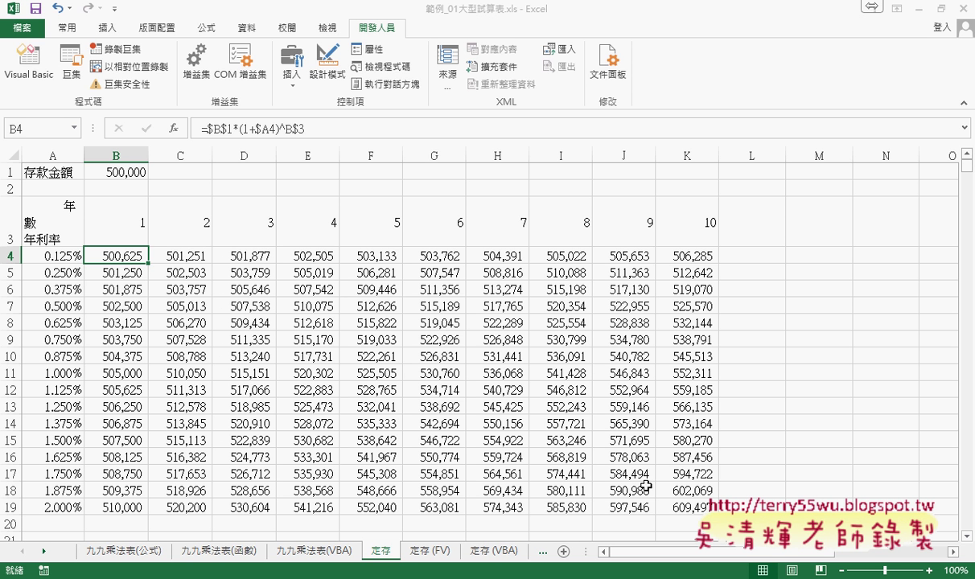
Check the year-10 formulas in K4 and K11 and the 0.125% and 1% rates in A4 and A11
click(700, 256)
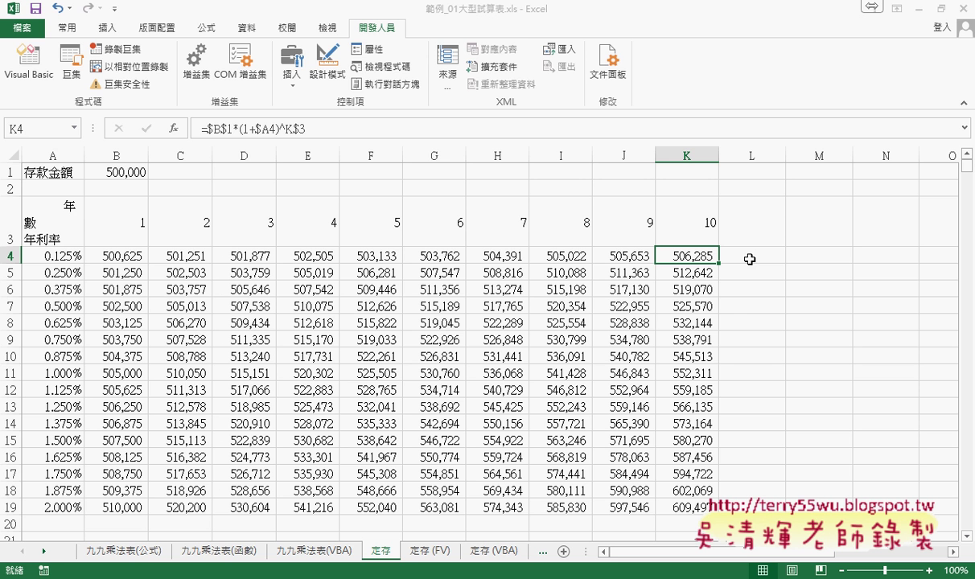
click(64, 259)
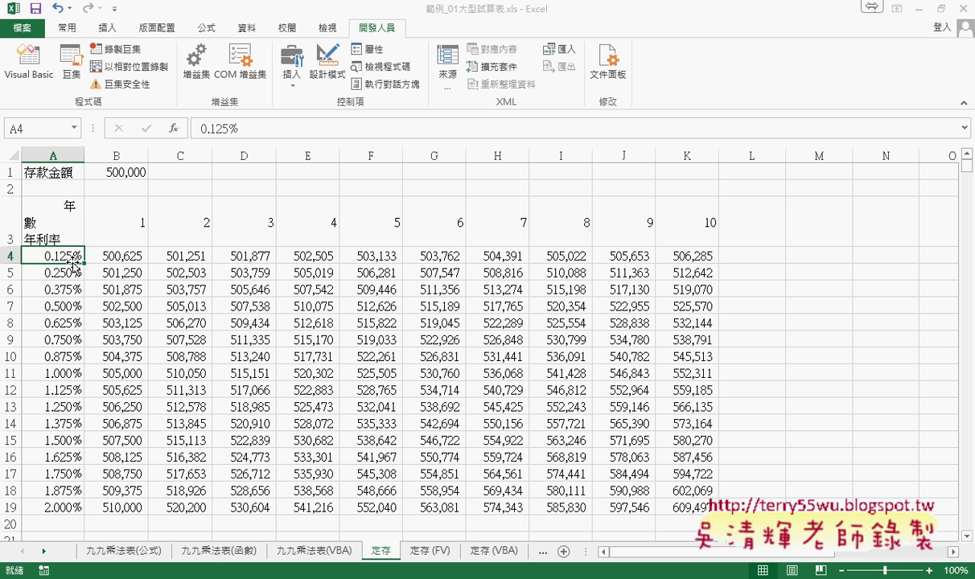
click(62, 373)
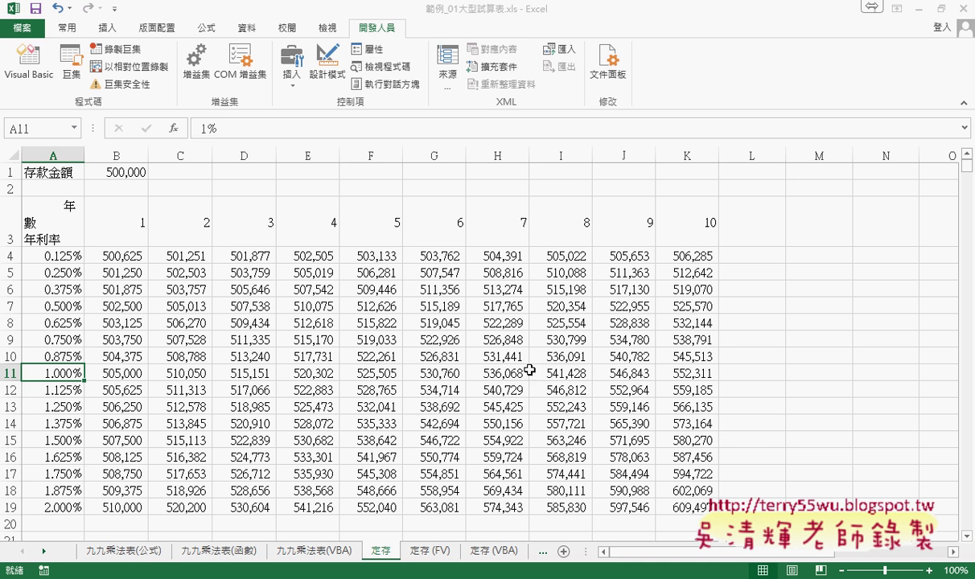
click(698, 373)
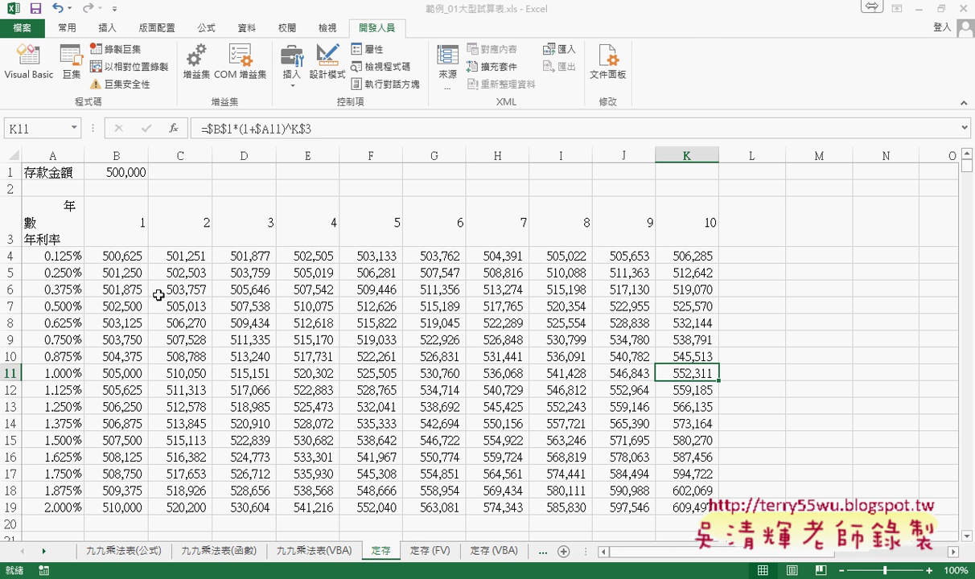
click(117, 258)
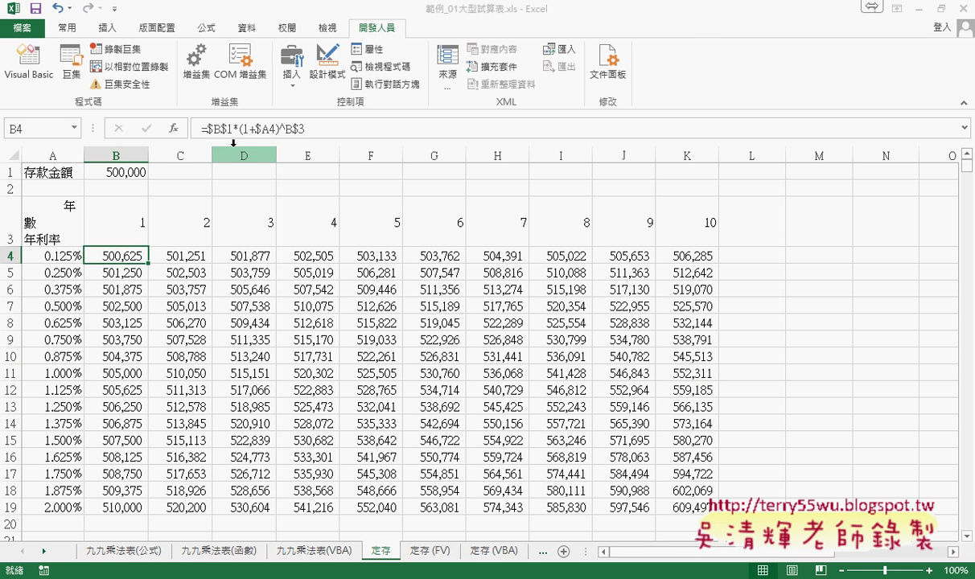
On the 定存 (FV) sheet, open the Function Arguments for B4's FV formula
click(430, 551)
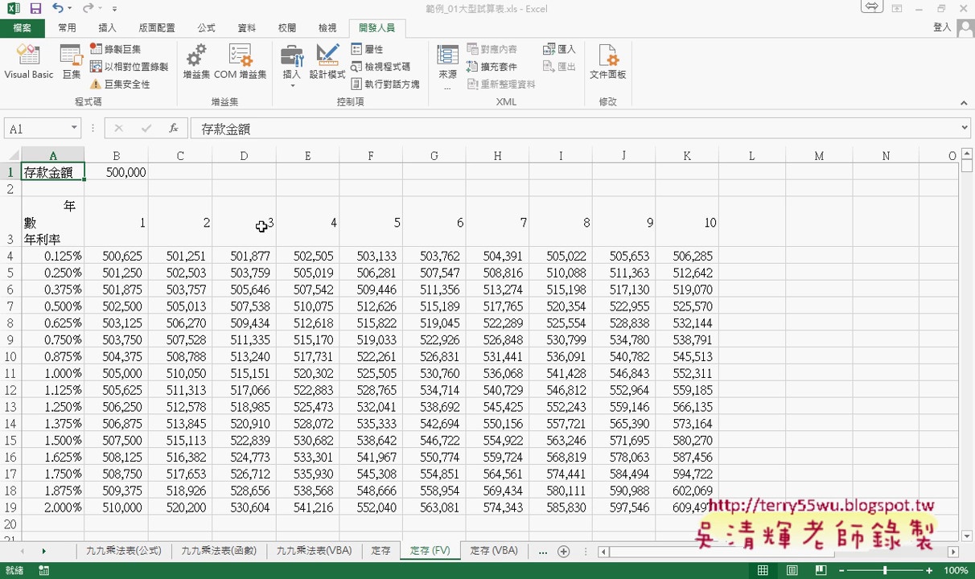
click(121, 256)
click(207, 128)
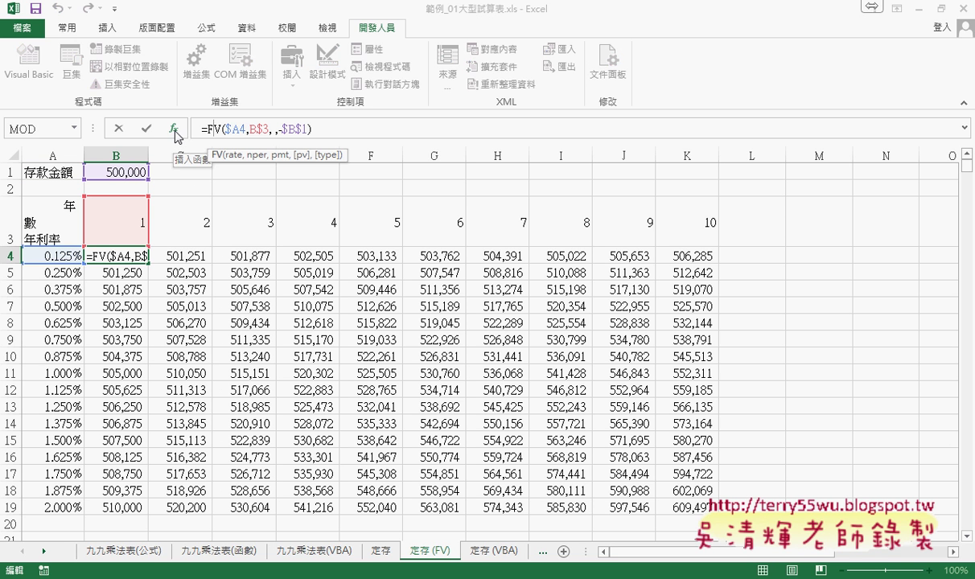
click(174, 129)
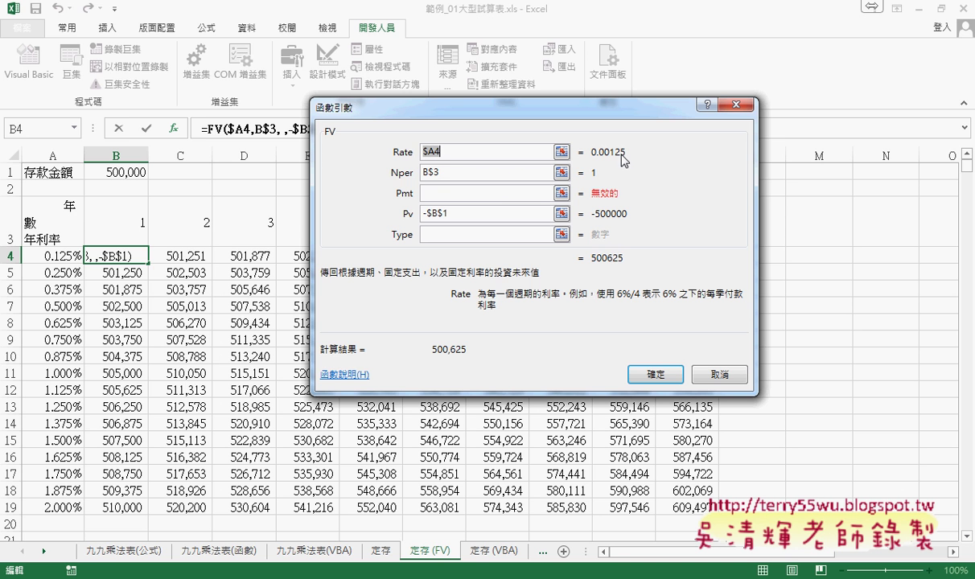
Review the Rate, Nper and Pv arguments, noting Pv's minus sign, and accept with OK
click(475, 177)
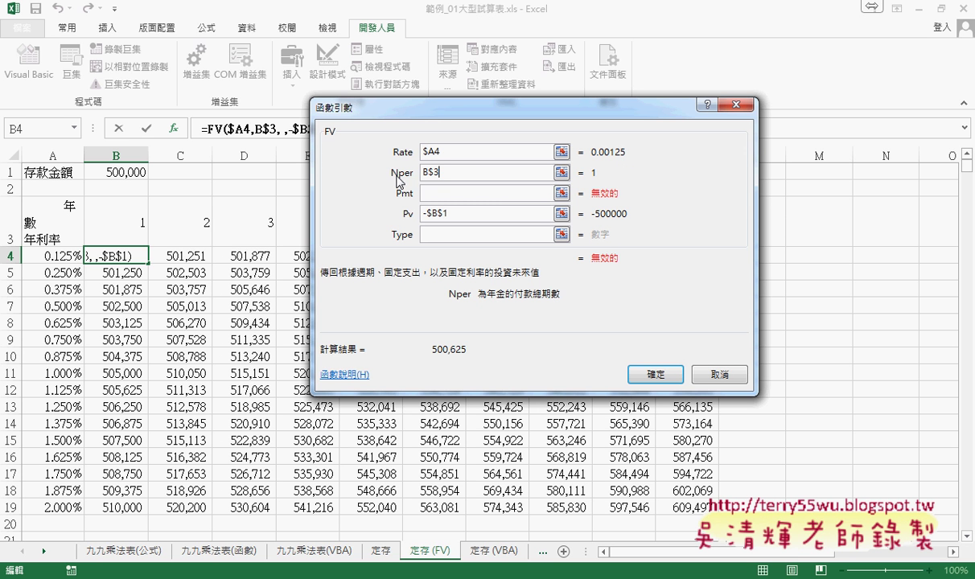
click(459, 153)
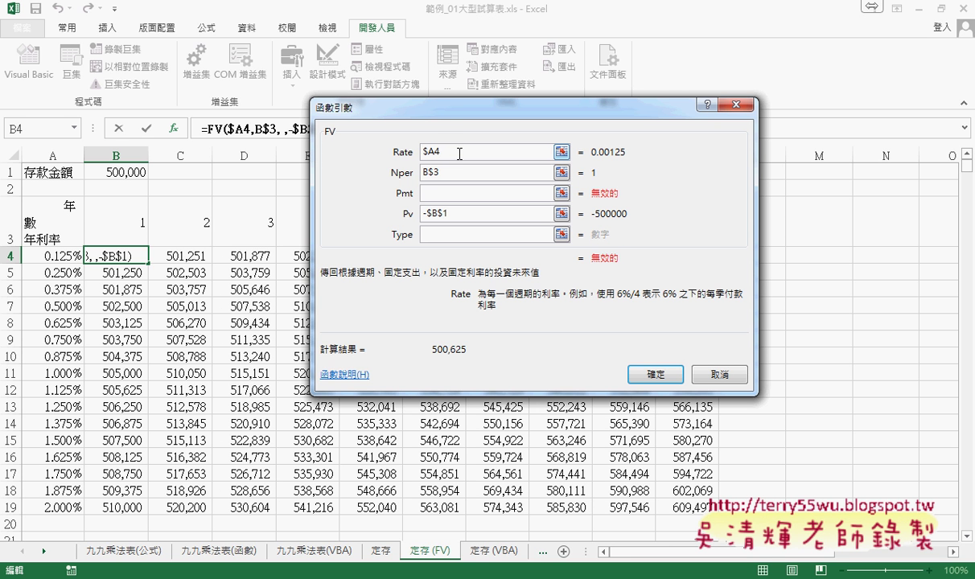
click(439, 169)
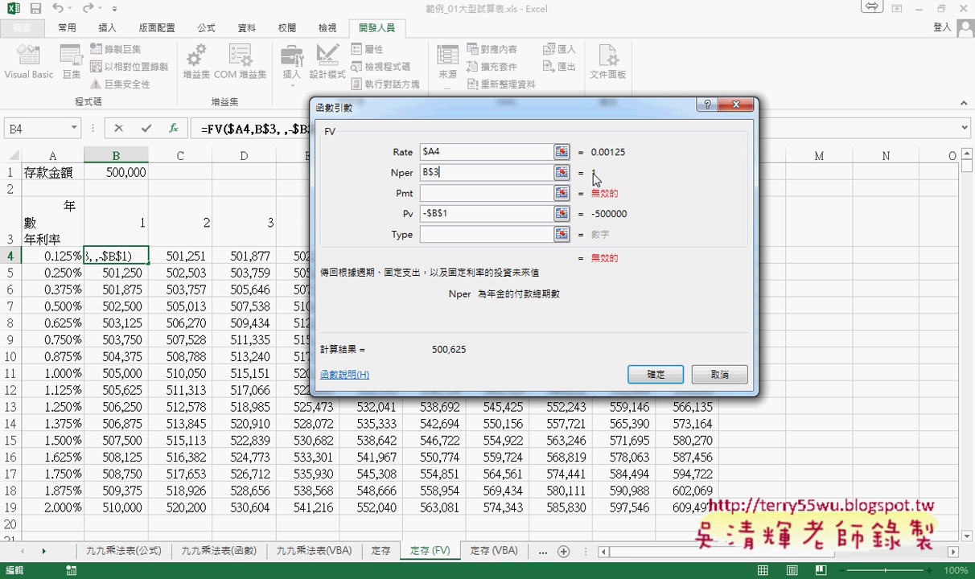
click(498, 152)
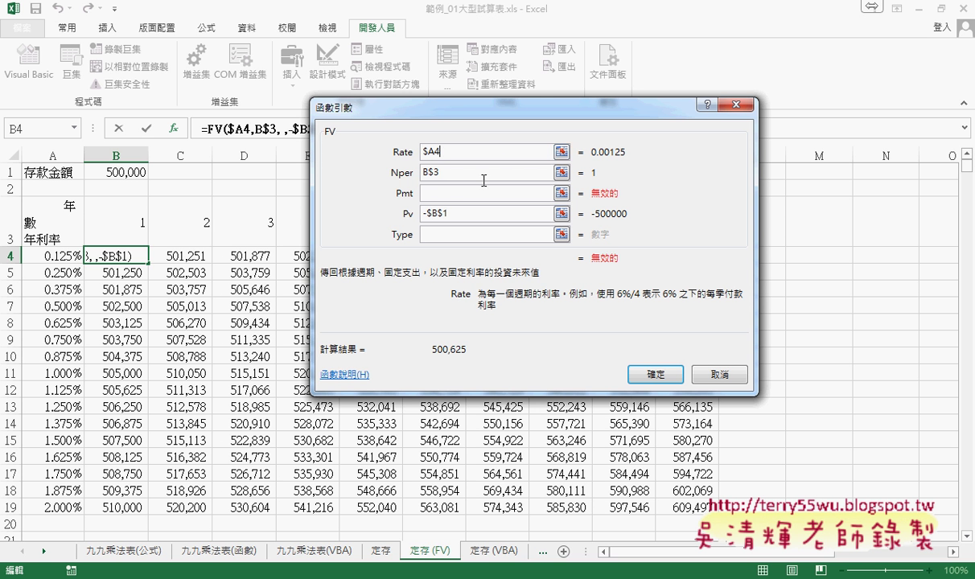
click(432, 212)
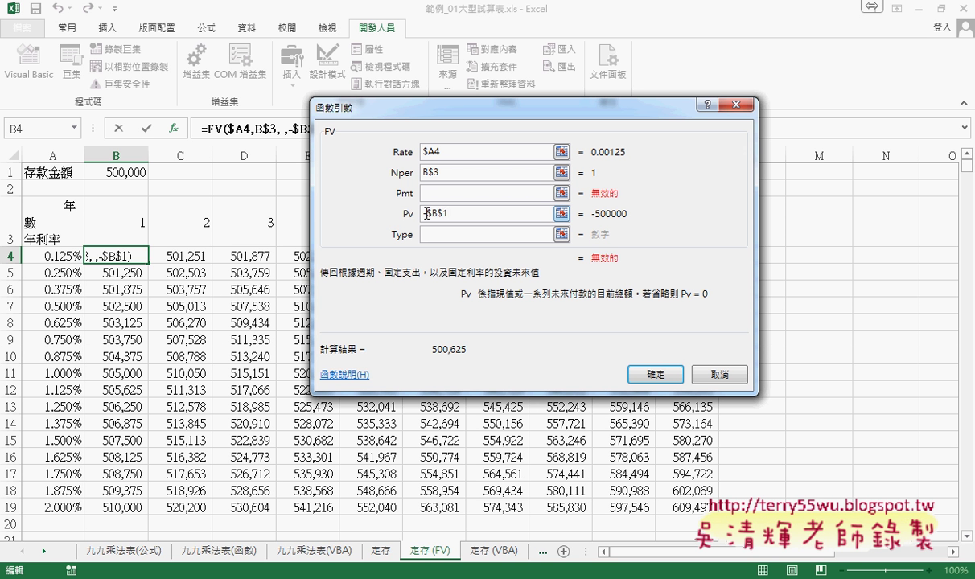
click(425, 213)
click(656, 375)
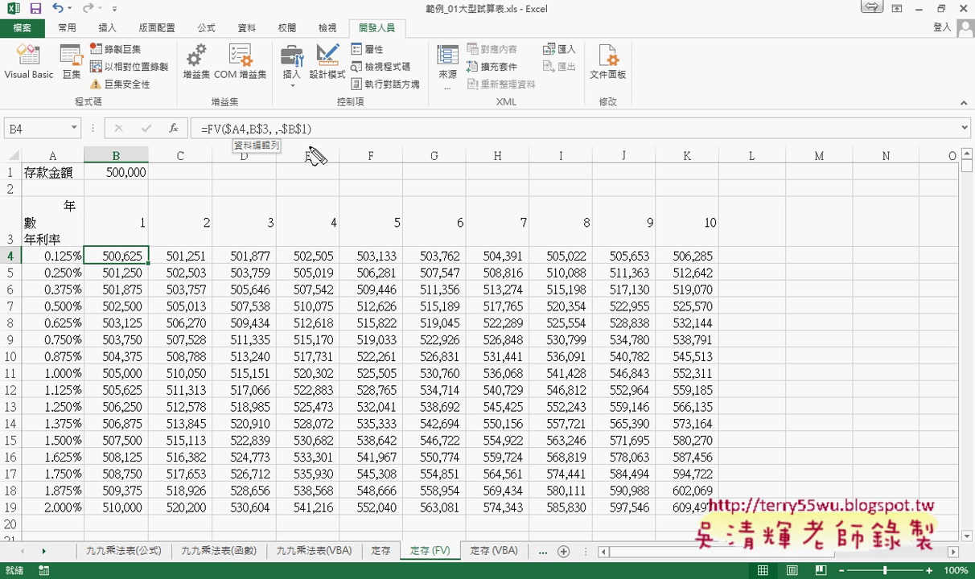
Emphasize the -$B$1 and $A rate references in the FV formula, then move to the 定存 (VBA) sheet
drag(281, 136, 308, 136)
drag(228, 136, 267, 136)
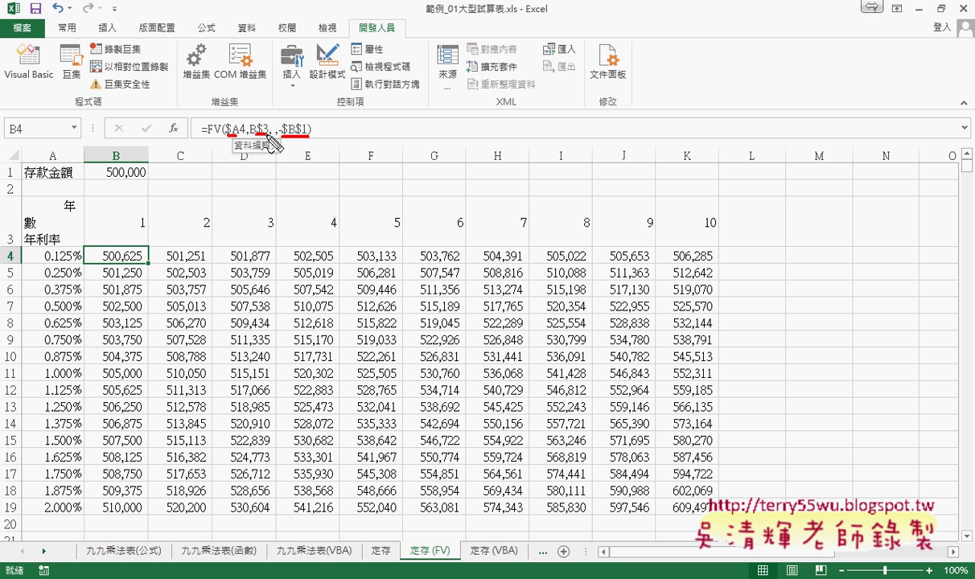
key(Escape)
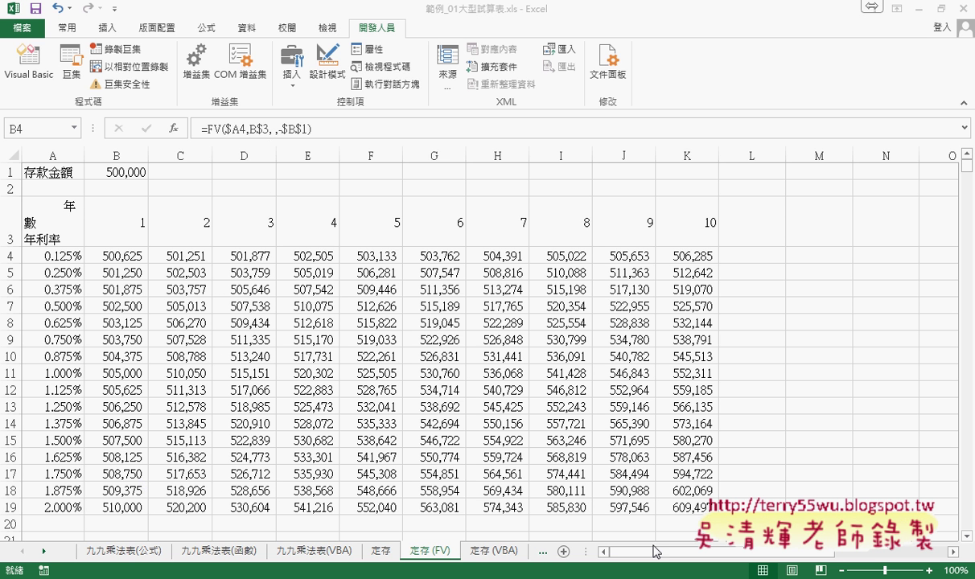
click(496, 551)
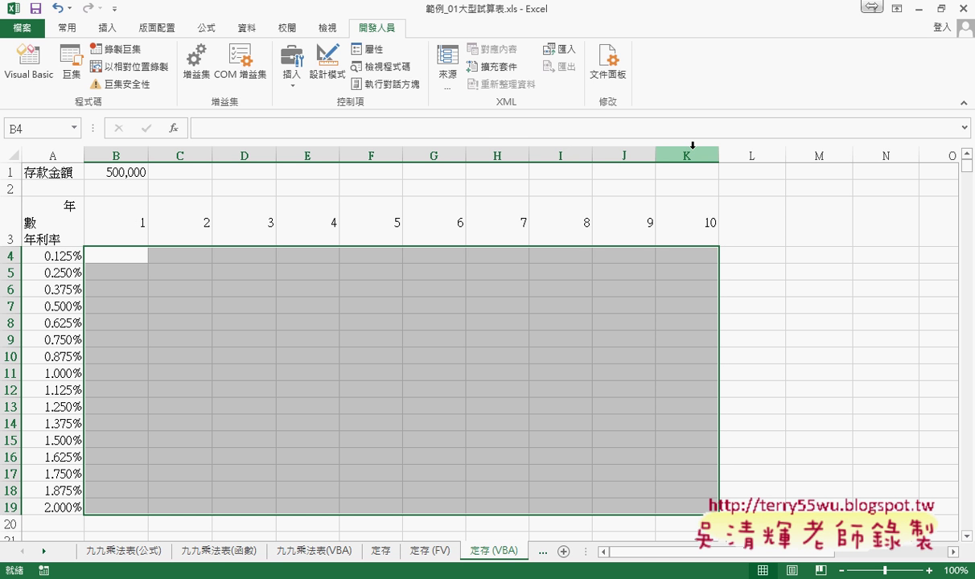
Select empty result cell B4, then bring Chrome with the 01_大型試算表 Drive folder forward
click(115, 254)
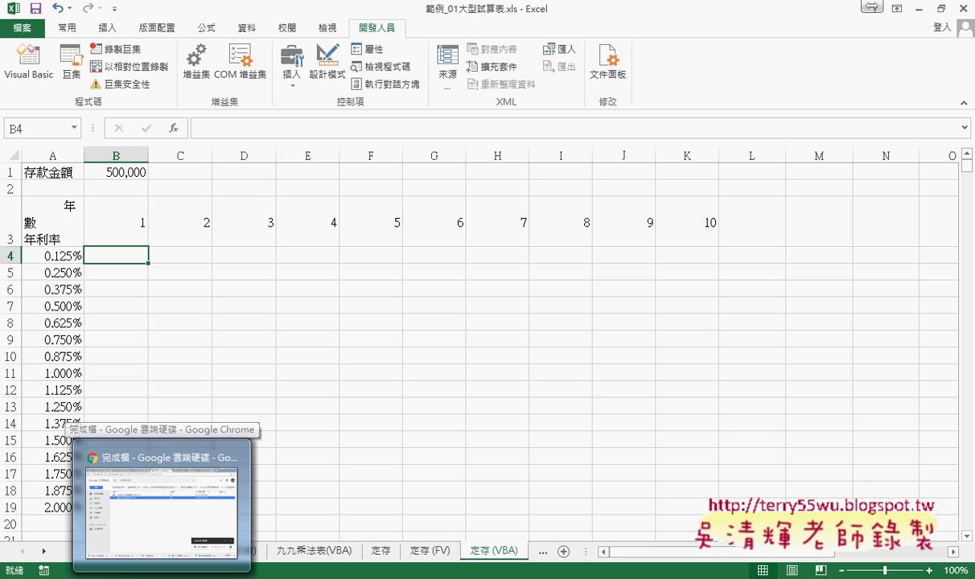
click(181, 527)
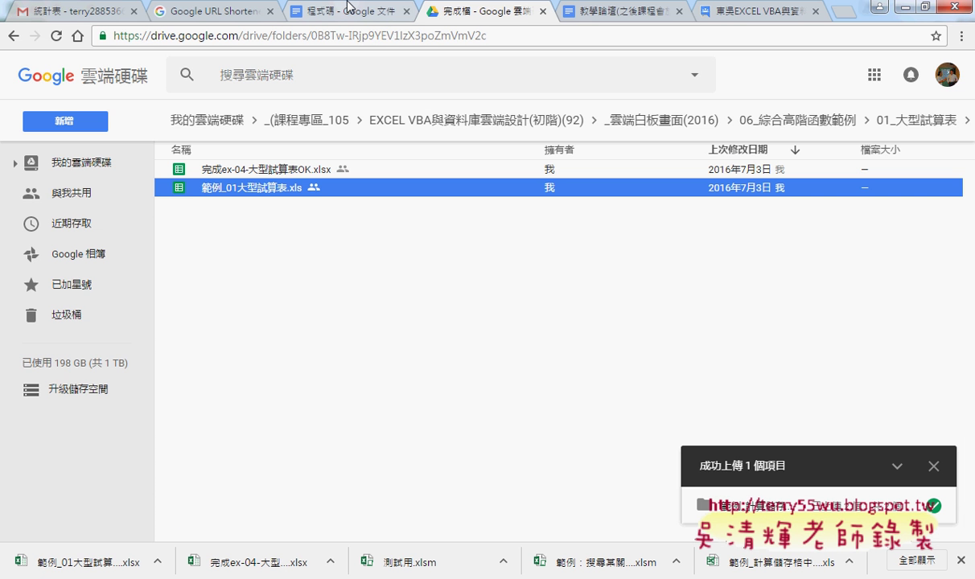
click(347, 6)
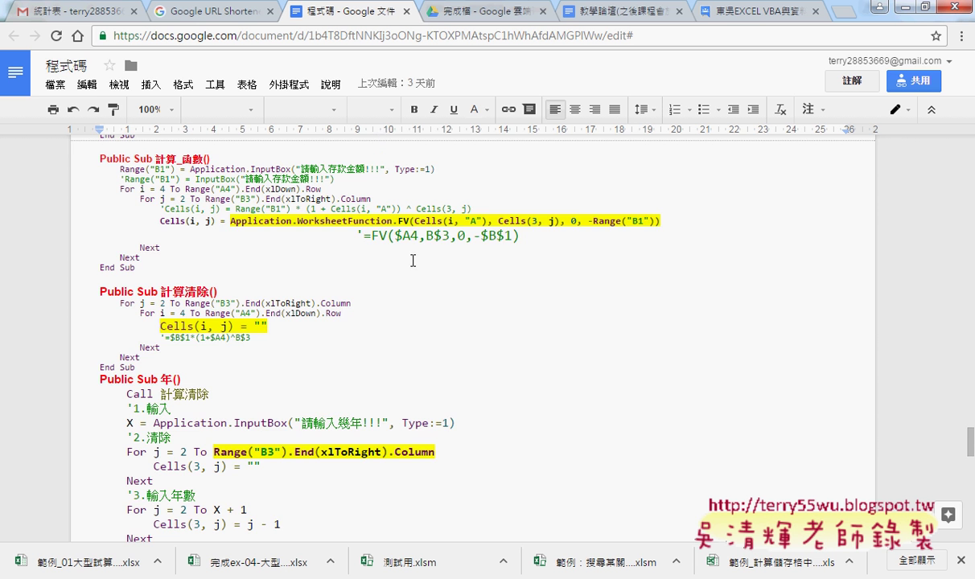
scroll(410, 260, up, 1)
scroll(413, 260, up, 1)
scroll(280, 273, up, 1)
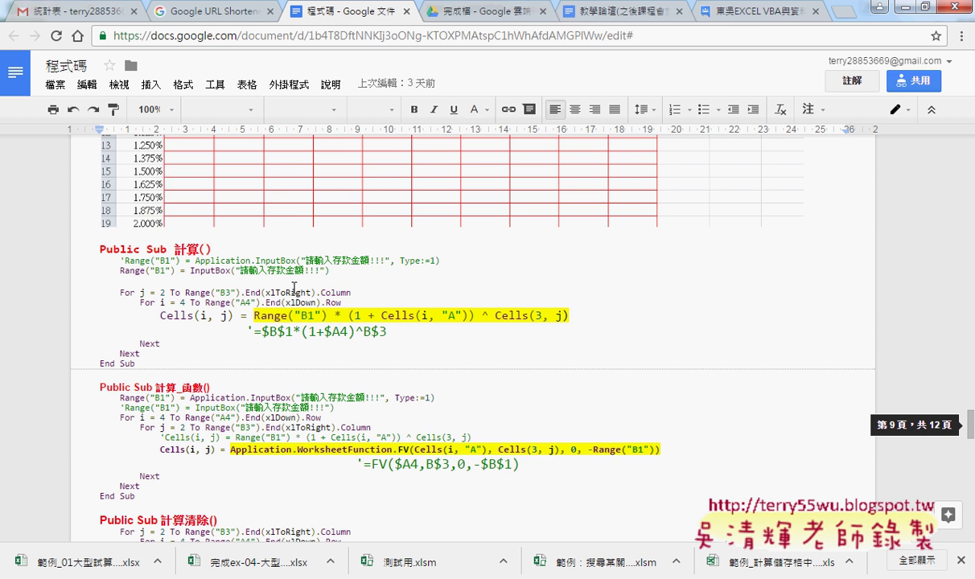
drag(254, 315, 325, 316)
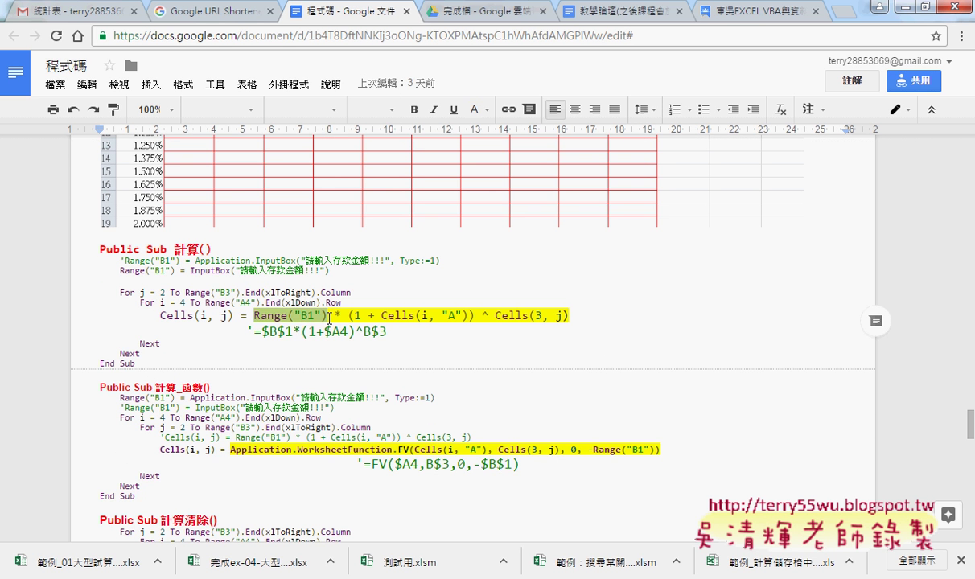
scroll(708, 366, up, 1)
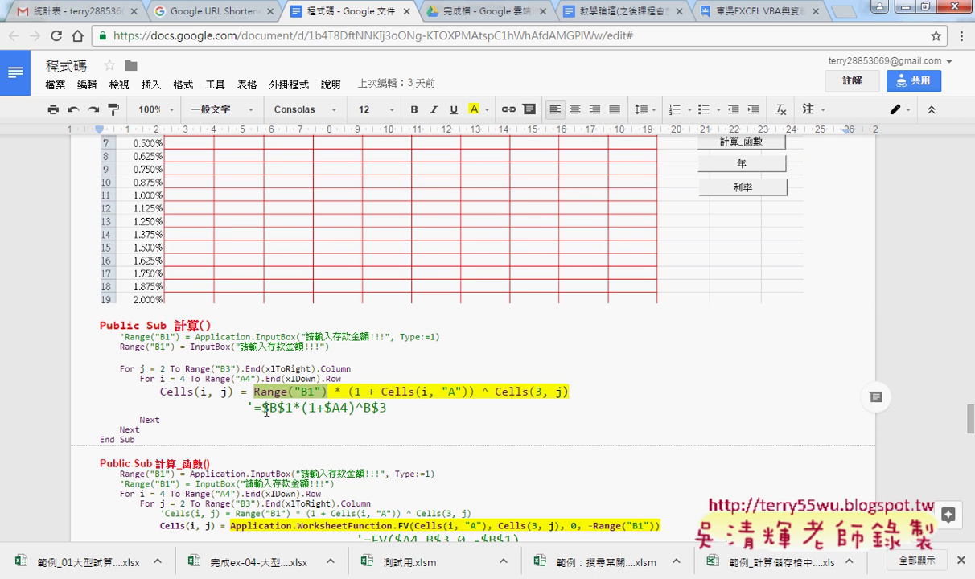
drag(254, 410, 388, 409)
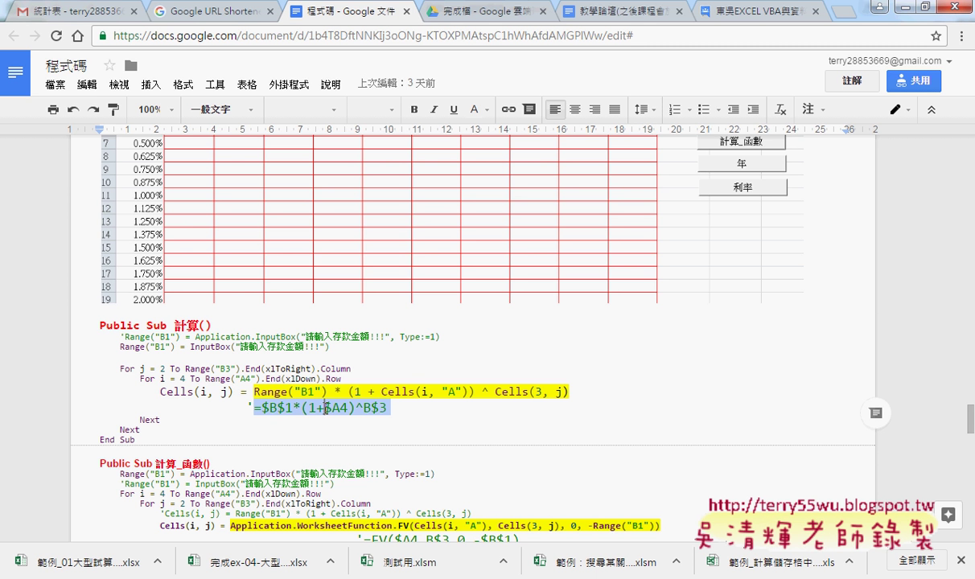
click(326, 408)
double_click(331, 409)
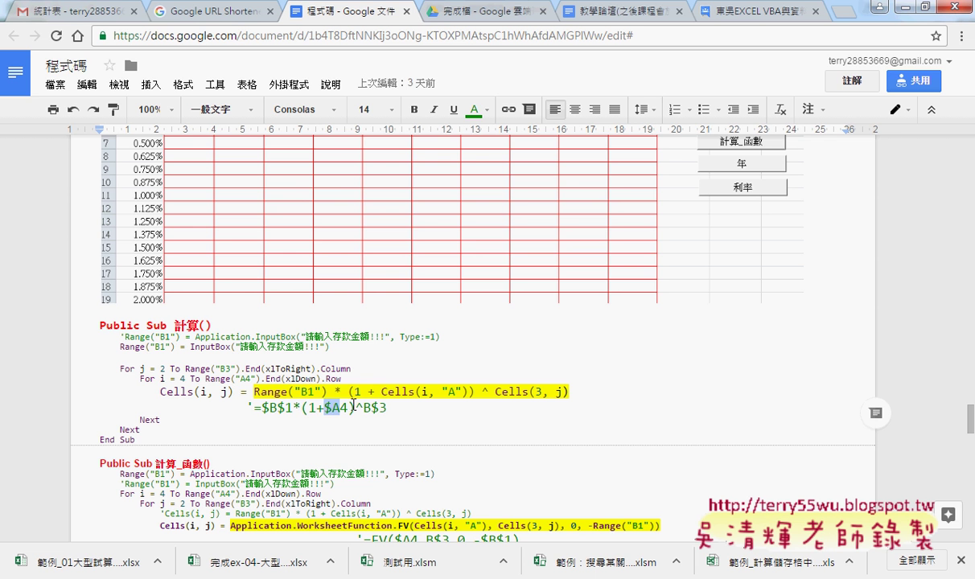
drag(439, 392, 465, 390)
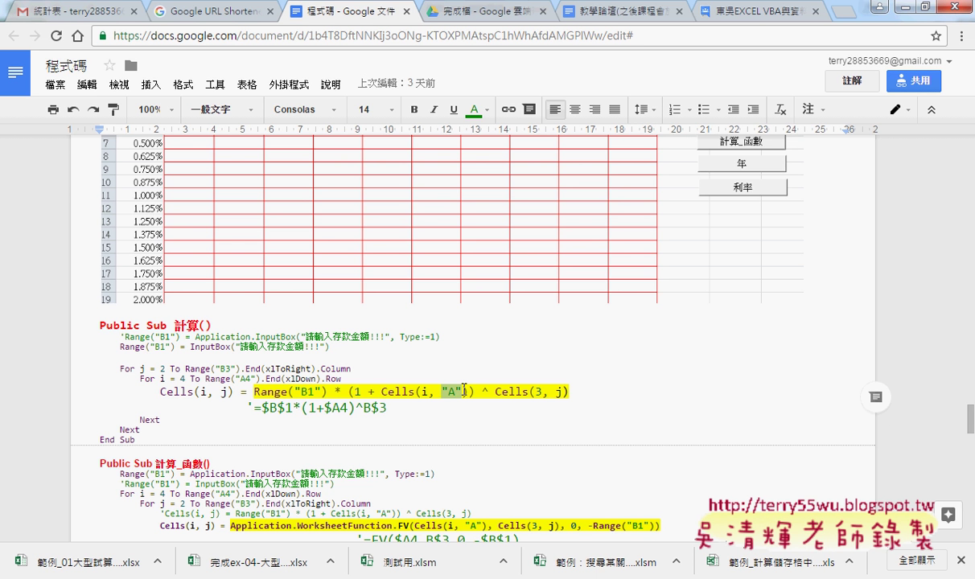
drag(382, 391, 428, 391)
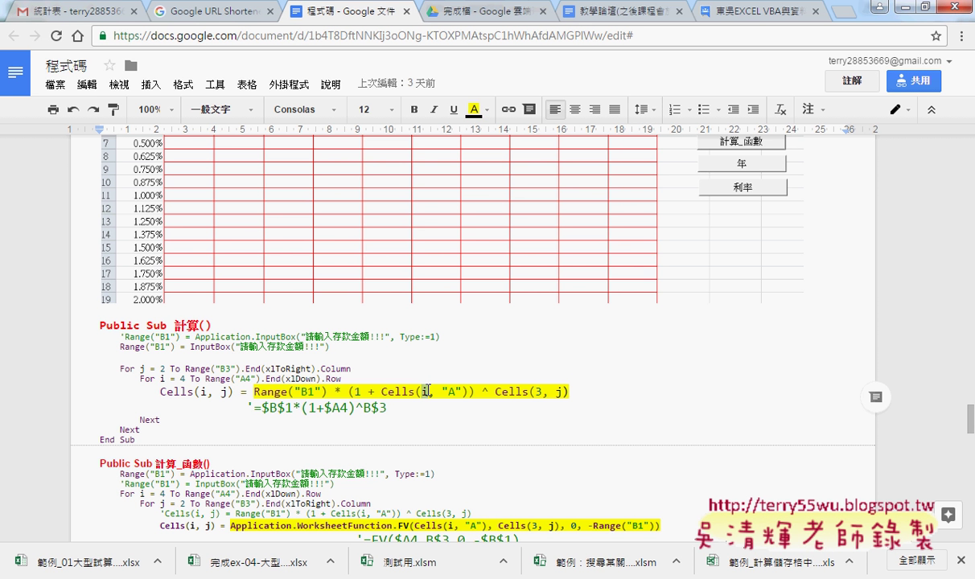
drag(556, 392, 565, 391)
Scroll the Docs code down to the 年 macro and mark its name
scroll(645, 398, up, 1)
scroll(644, 399, down, 3)
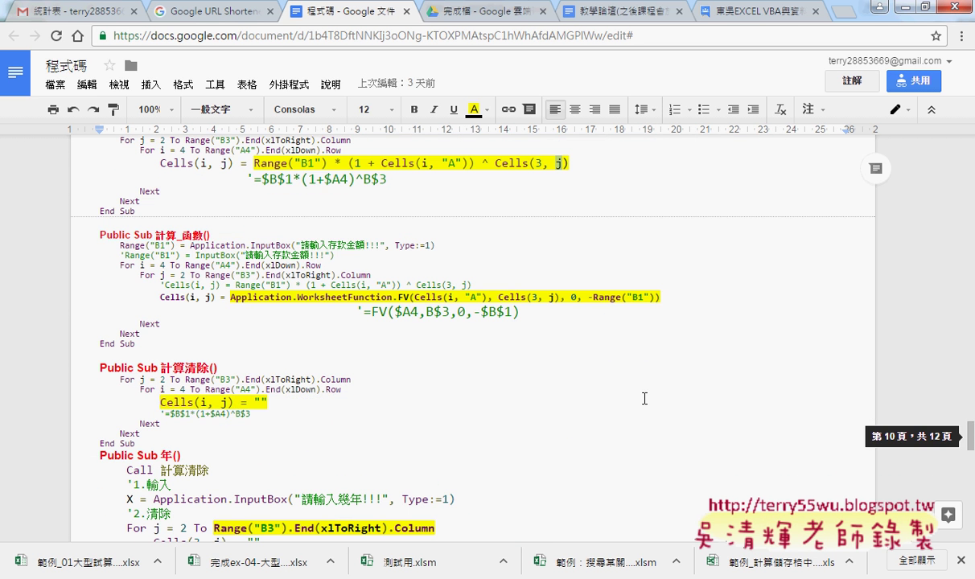
scroll(252, 354, down, 1)
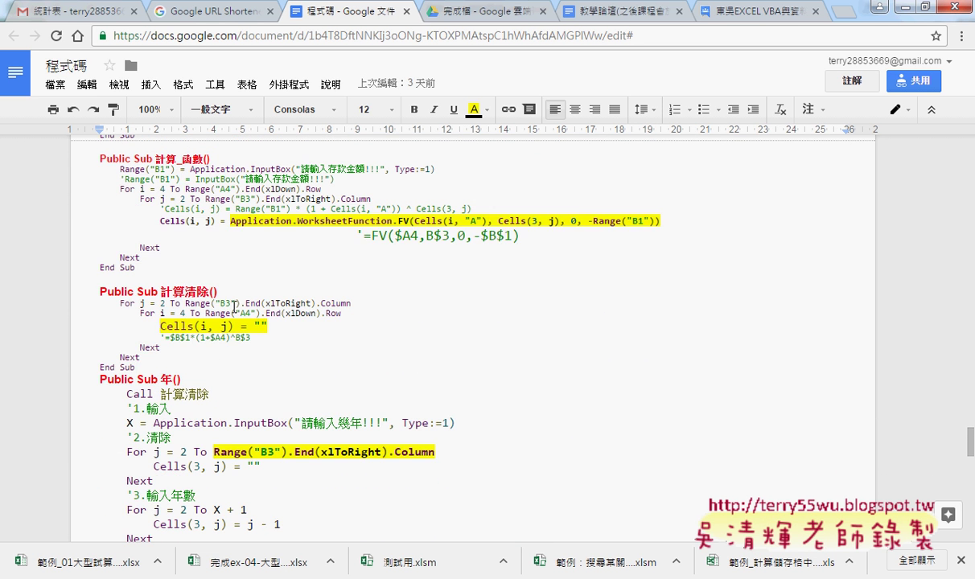
scroll(494, 363, down, 1)
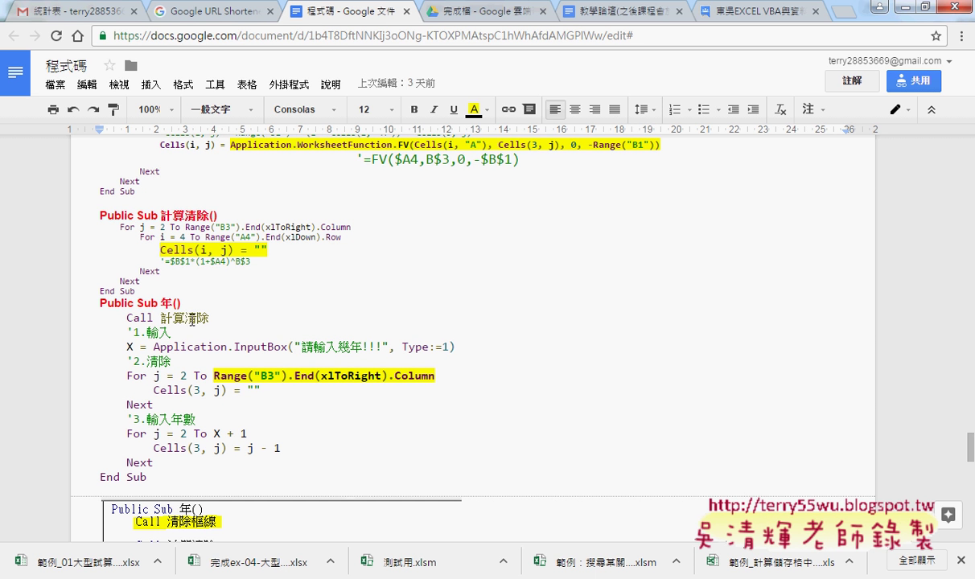
double_click(168, 303)
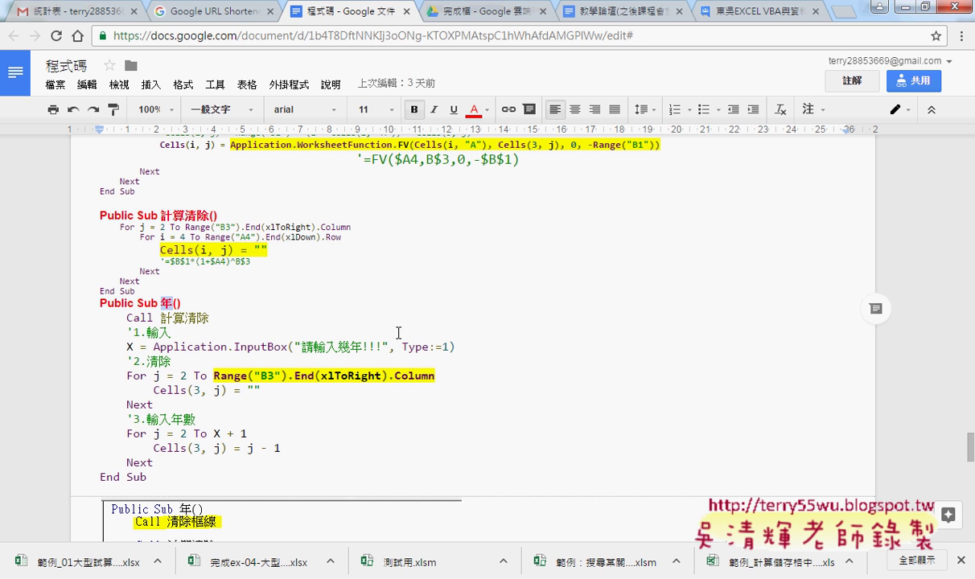
Return to the 範例_01大型試算表 Excel workbook
click(89, 561)
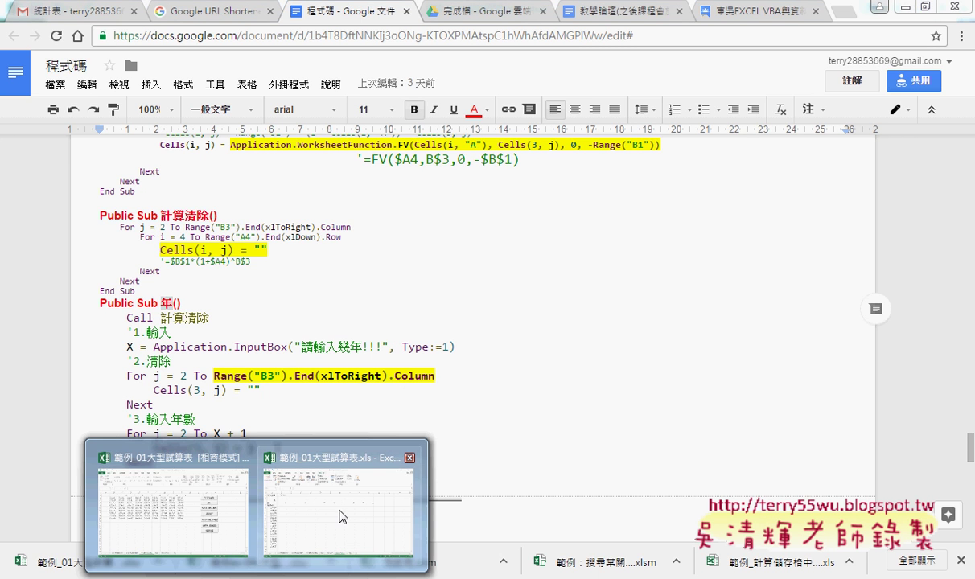
click(326, 488)
click(133, 214)
drag(163, 222, 690, 203)
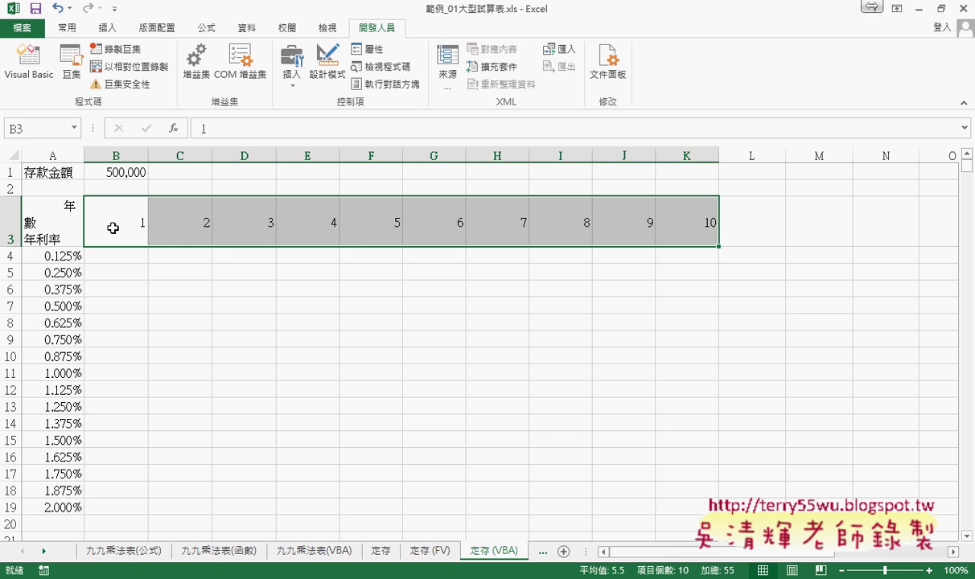
drag(96, 224, 367, 233)
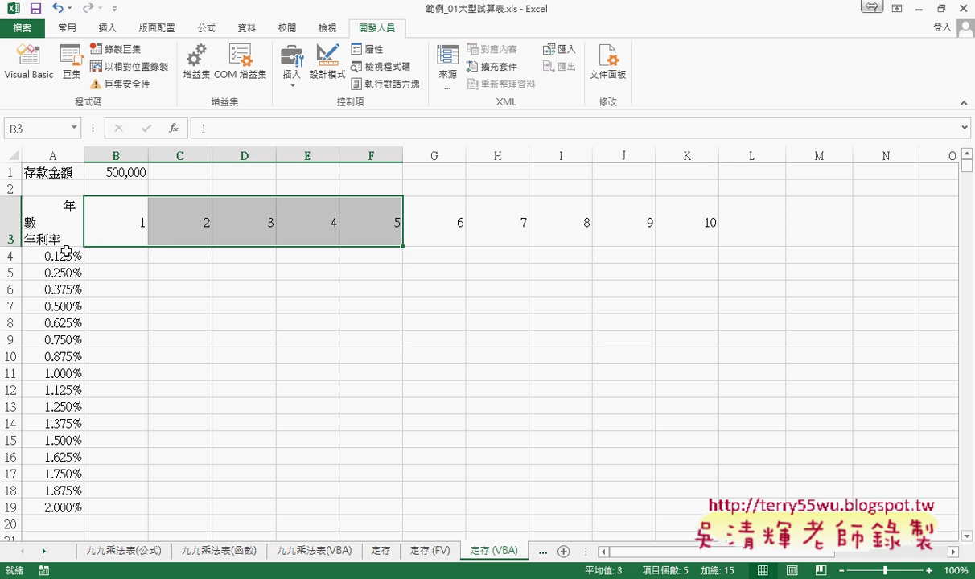
drag(64, 256, 79, 507)
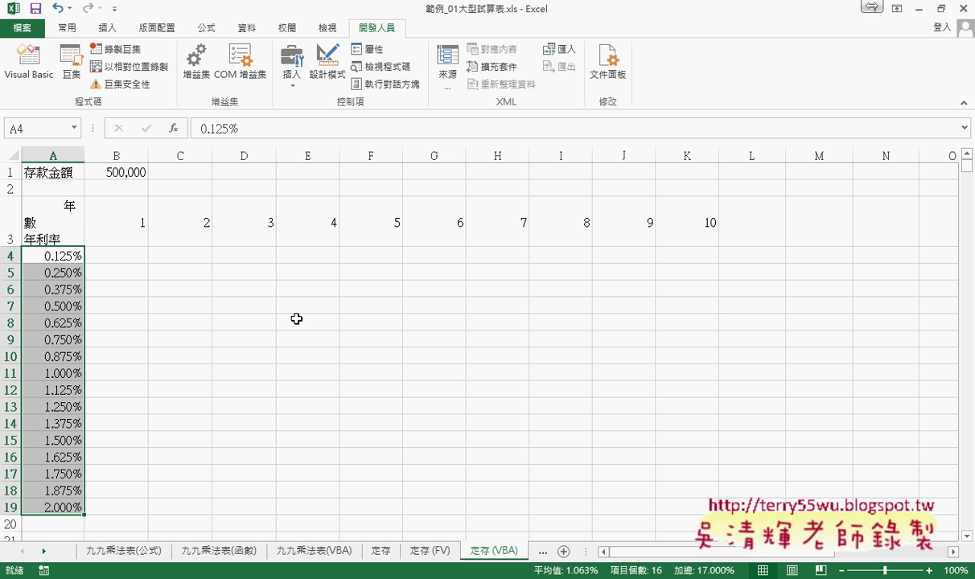
drag(115, 224, 697, 223)
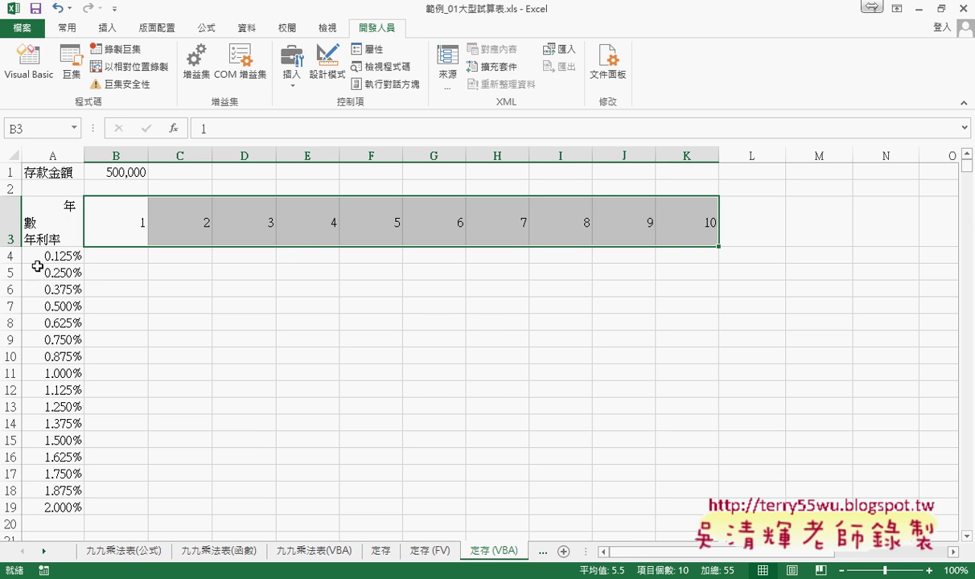
In the Google Docs notes, select the 年 macro code
click(171, 530)
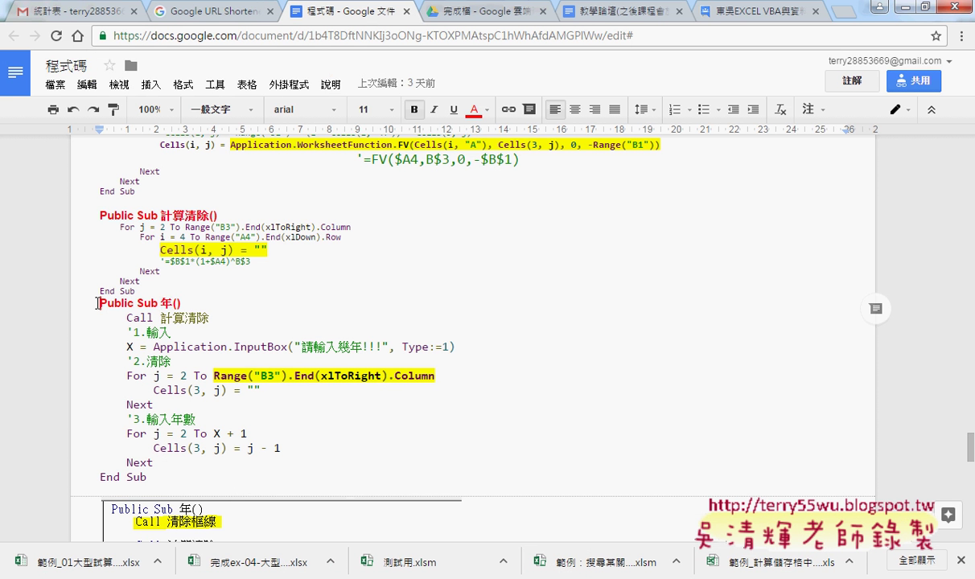
mouse_move(97, 303)
mouse_down()
mouse_move(148, 351)
mouse_move(155, 480)
mouse_up()
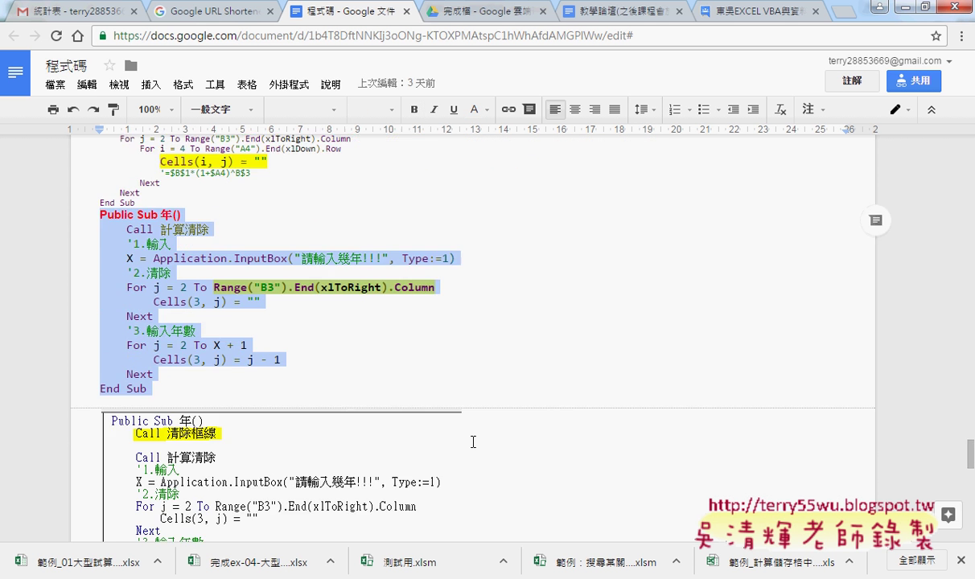
scroll(241, 362, down, 5)
scroll(346, 414, up, 2)
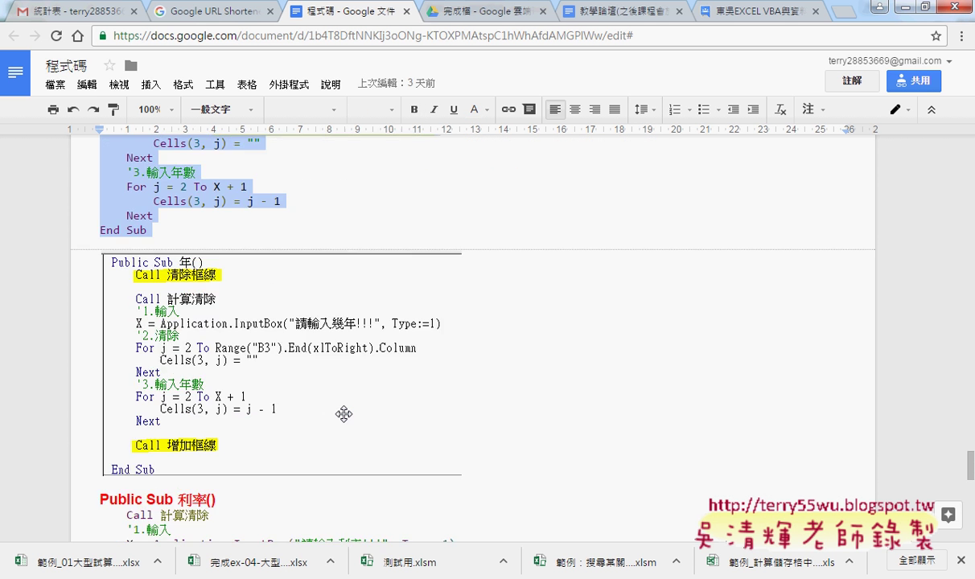
scroll(322, 394, up, 1)
scroll(242, 362, up, 2)
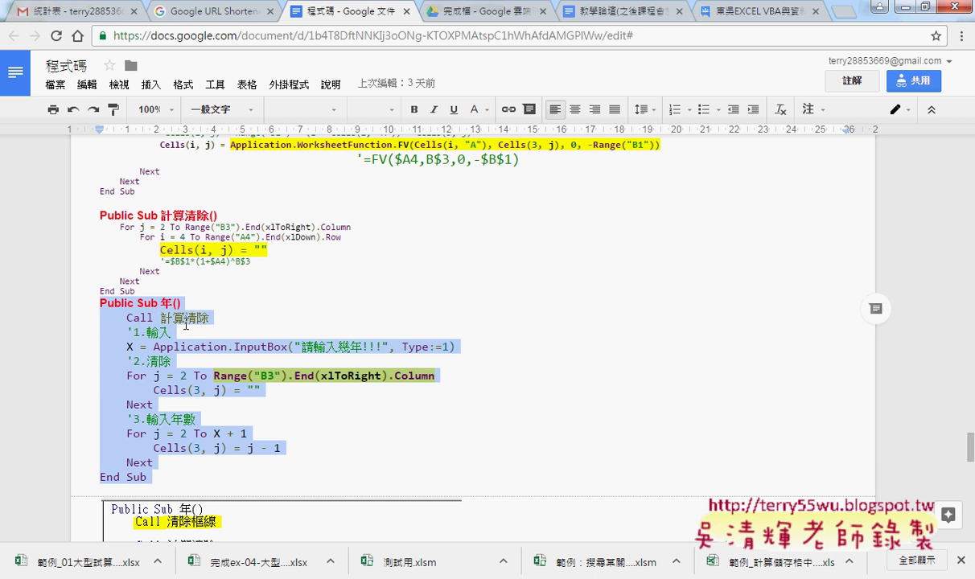
Highlight the Call 計算清除 line, the years prompt and both loops, reselect the sub, then hide Chrome
drag(209, 318, 85, 317)
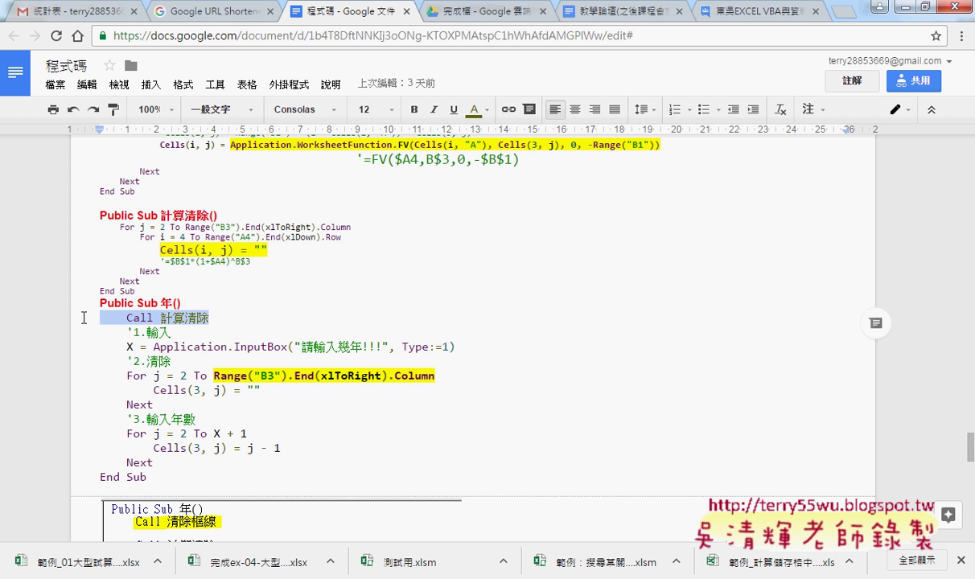
drag(126, 346, 469, 347)
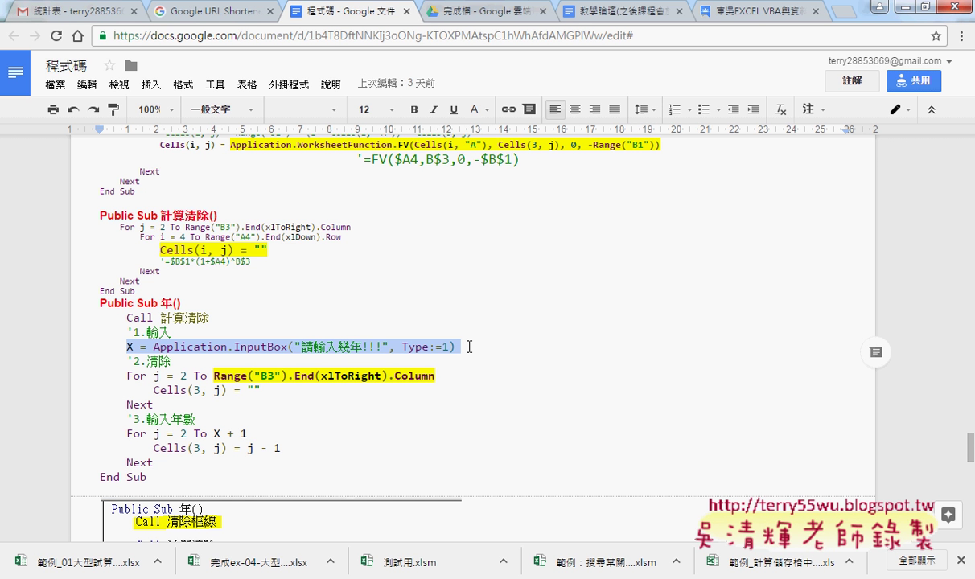
drag(123, 375, 149, 384)
triple_click(148, 385)
mouse_move(126, 434)
mouse_down()
mouse_move(153, 465)
mouse_move(69, 304)
mouse_up()
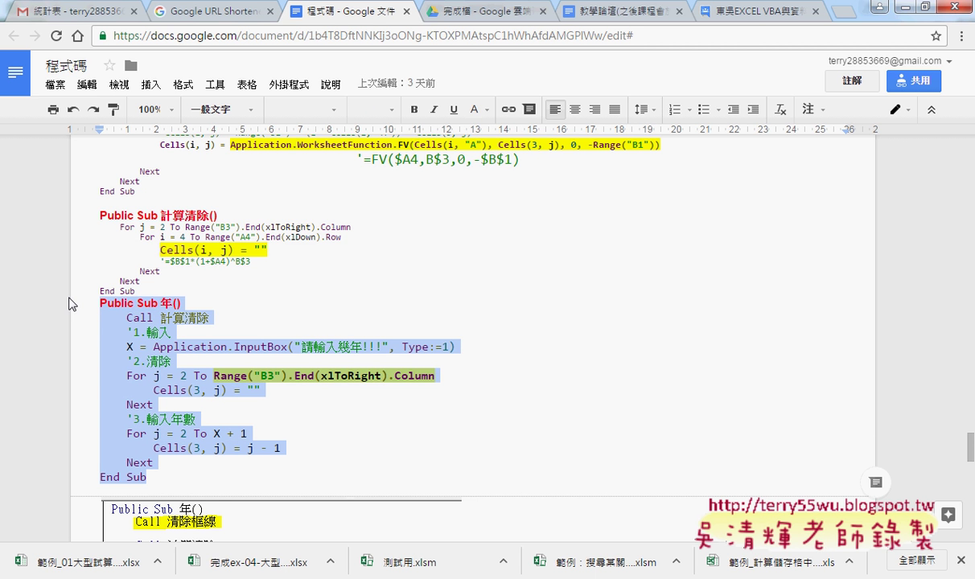
click(901, 9)
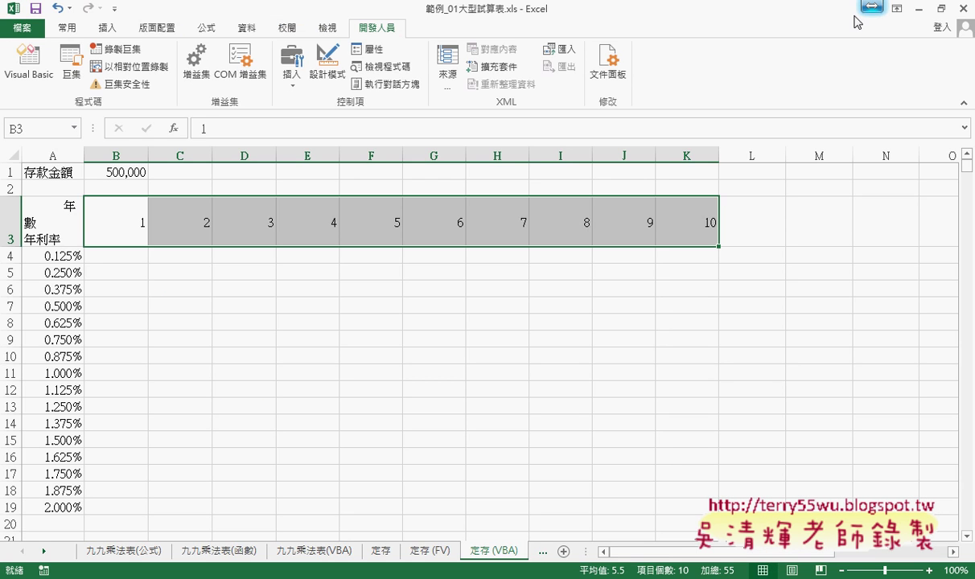
Open the VBA editor and paste the 年 macro at the end of Module1
click(17, 76)
scroll(737, 334, down, 2)
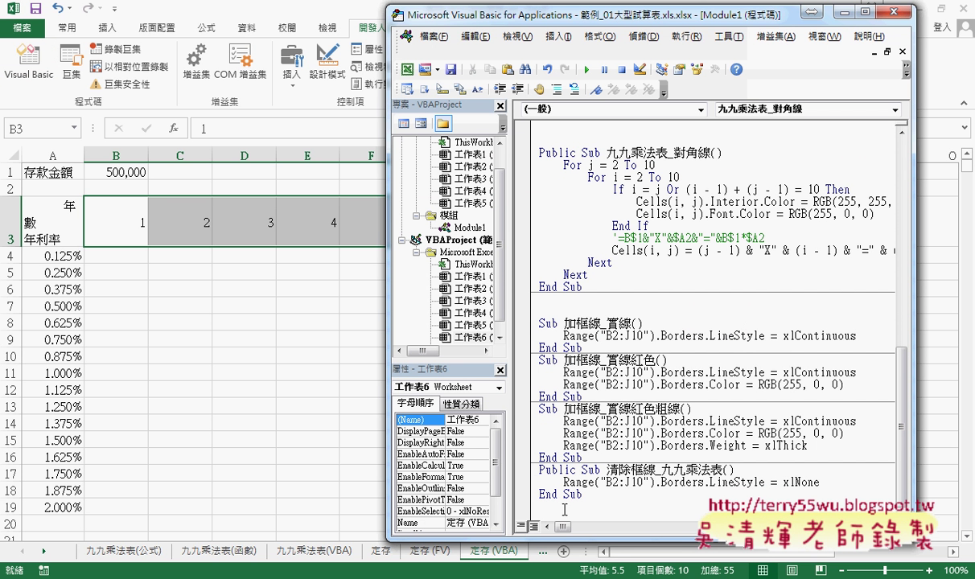
drag(509, 255, 535, 346)
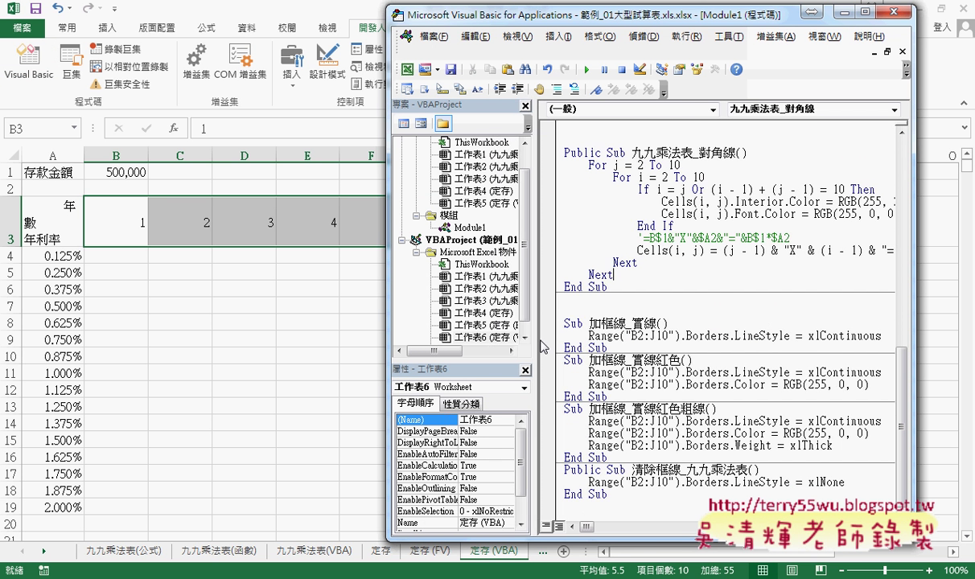
click(551, 487)
key(ctrl+End)
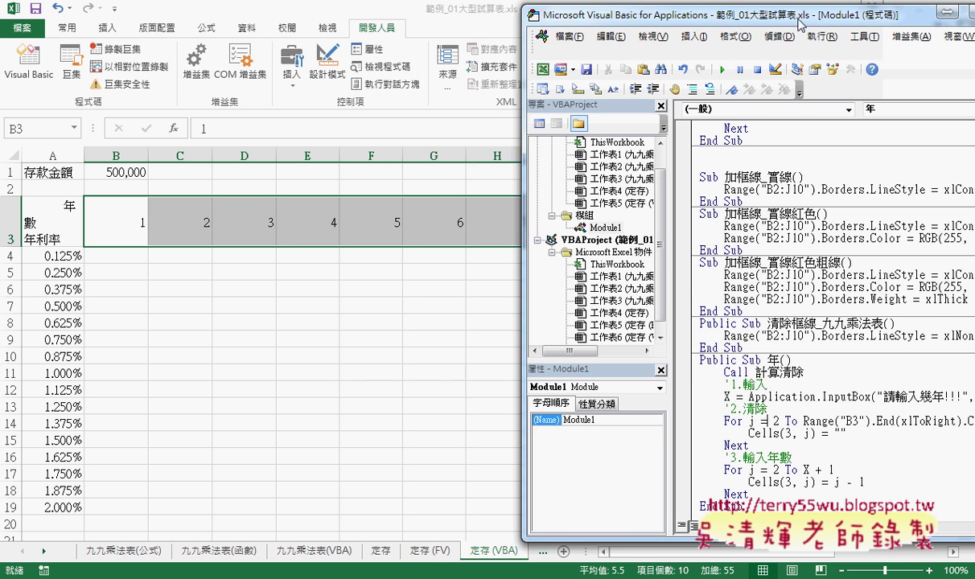
Run the 年 macro and dismiss the 'Sub or Function not defined' compile error
drag(663, 29, 829, 29)
click(754, 70)
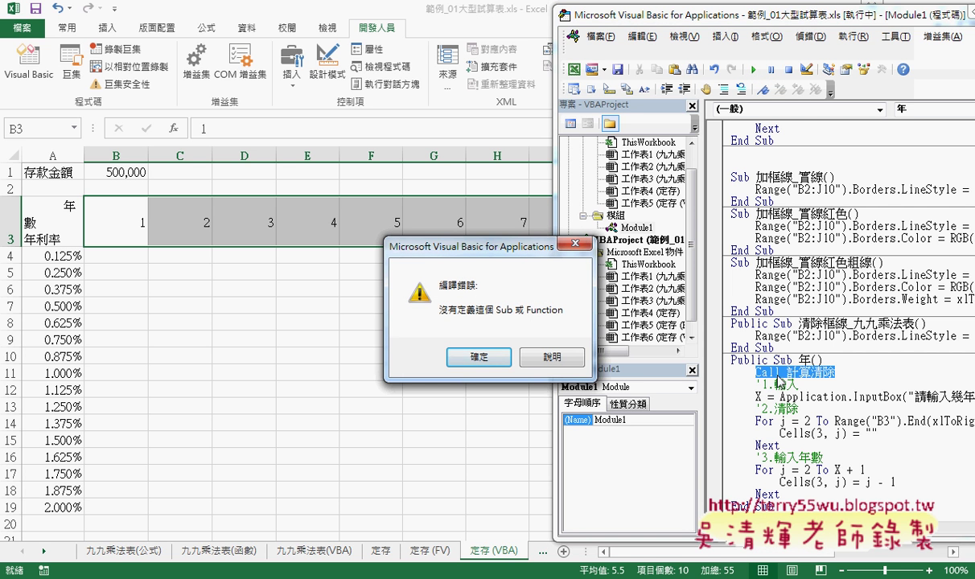
click(481, 357)
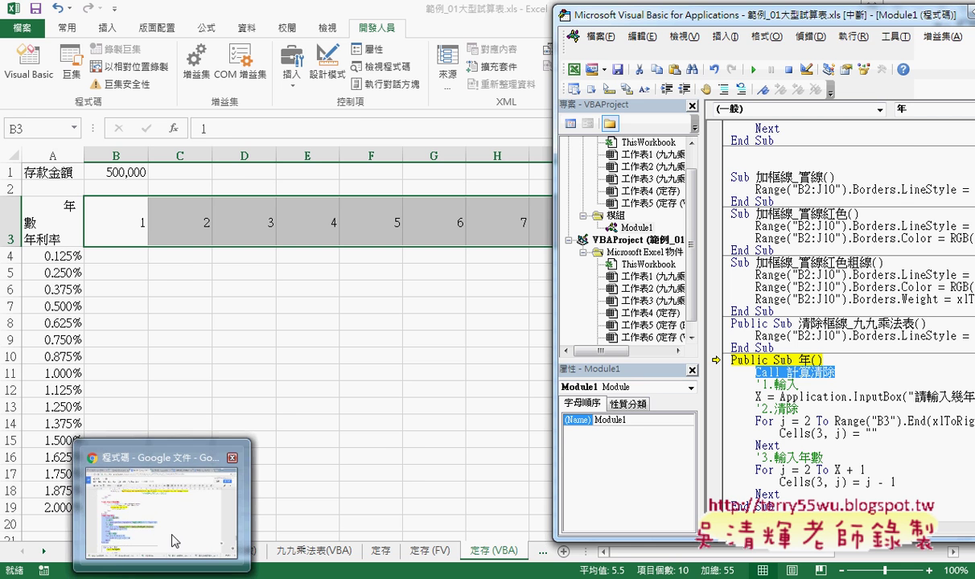
Copy the 計算清除 macro from the Docs notes and return to the VBA editor
click(231, 461)
scroll(236, 458, up, 1)
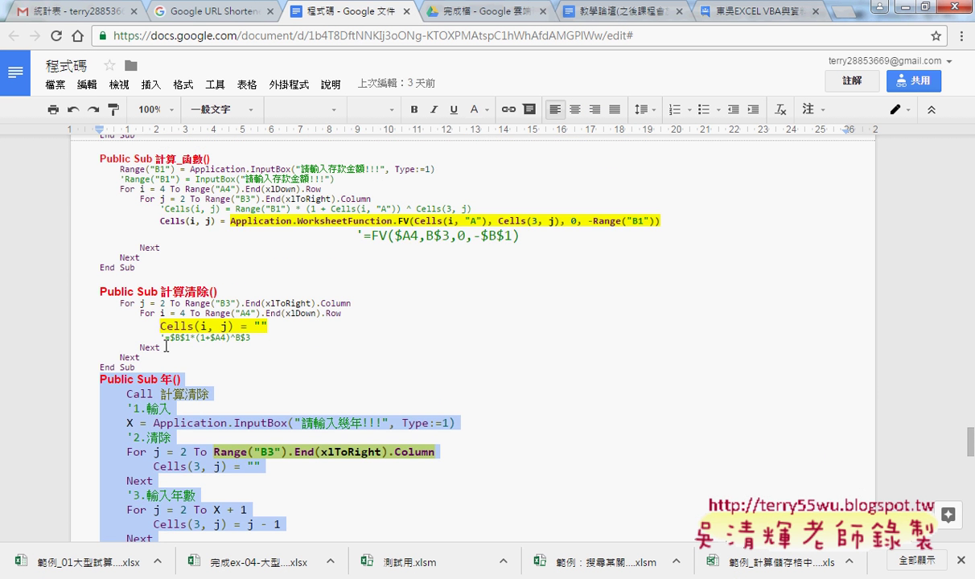
drag(136, 367, 95, 288)
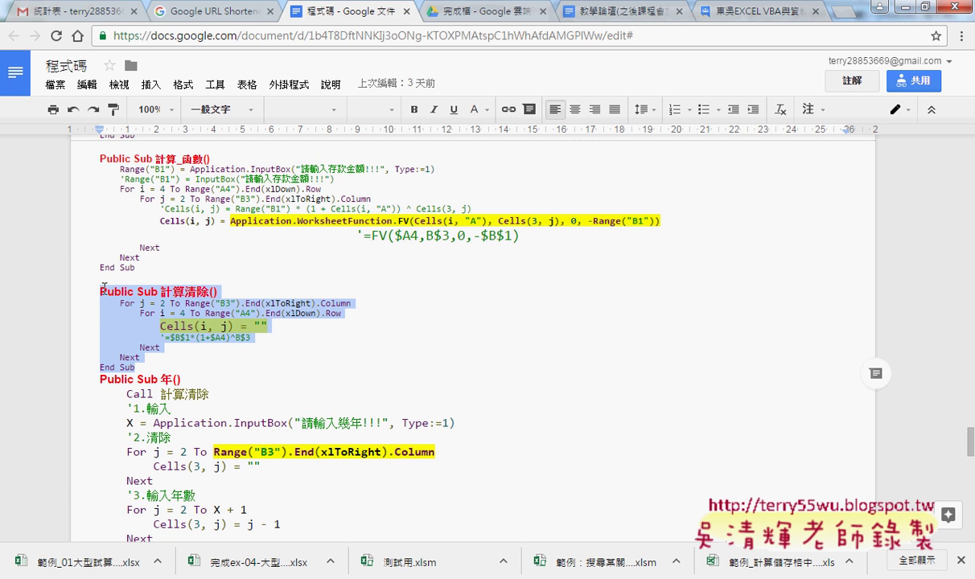
key(alt+Tab)
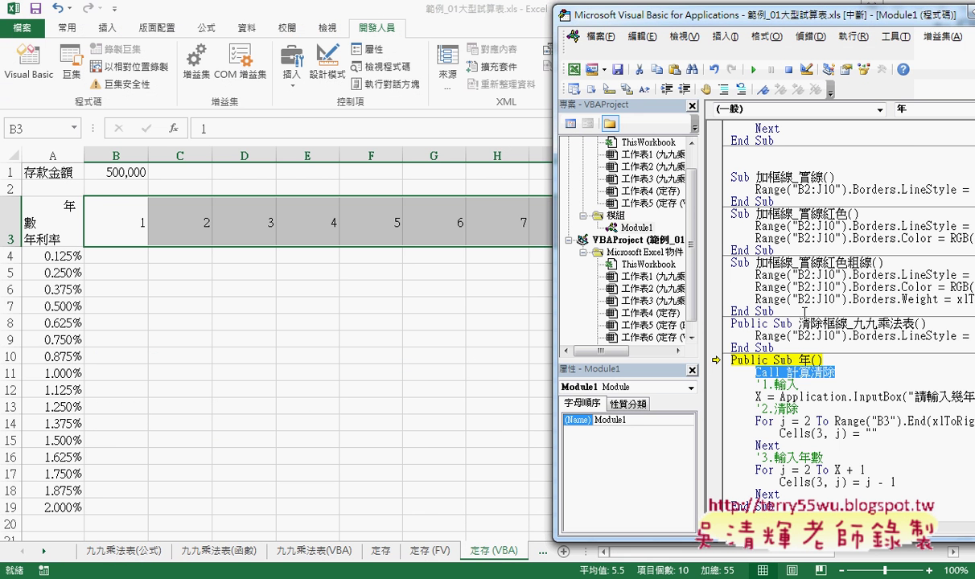
Paste the 計算清除 macro after the 清除框線_九九乘法表 sub, confirming the project reset
click(791, 345)
key(Return)
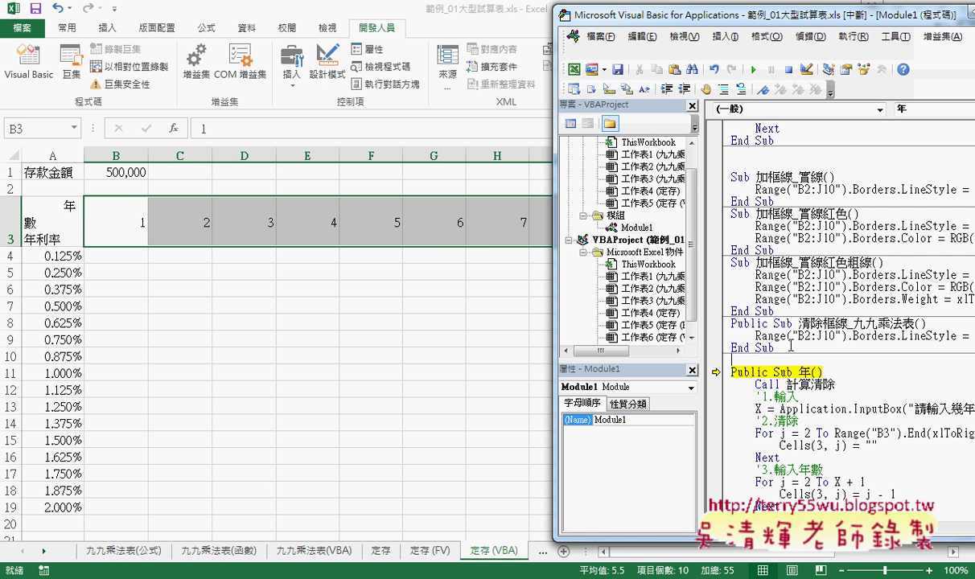
key(Return)
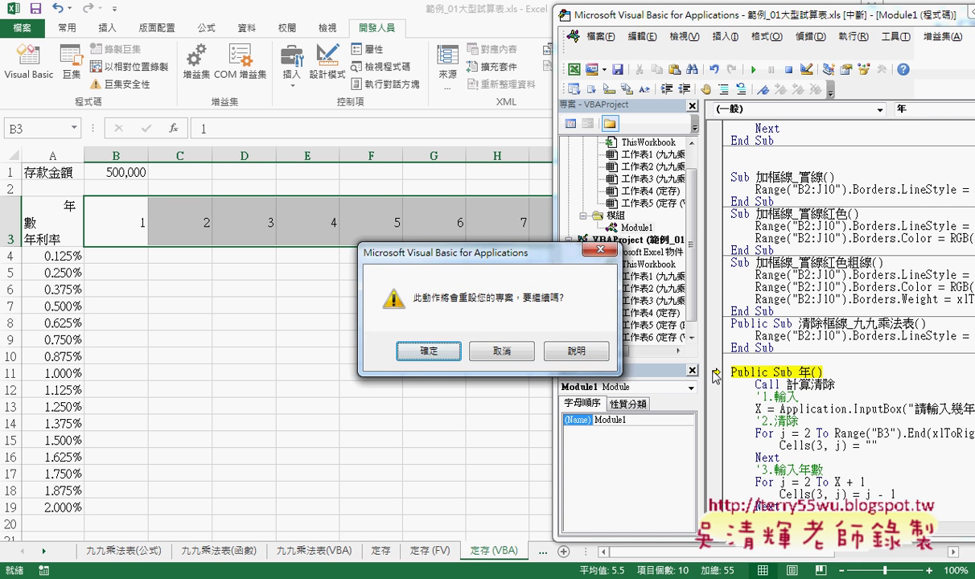
click(433, 347)
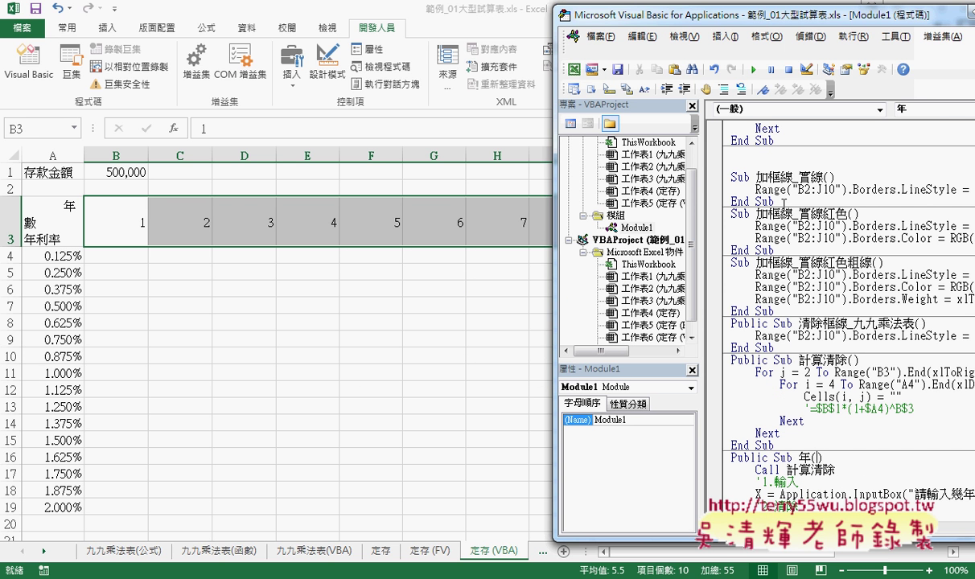
Run the 年 macro again and enter 5 years so B3:F3 show 1–5
key(F5)
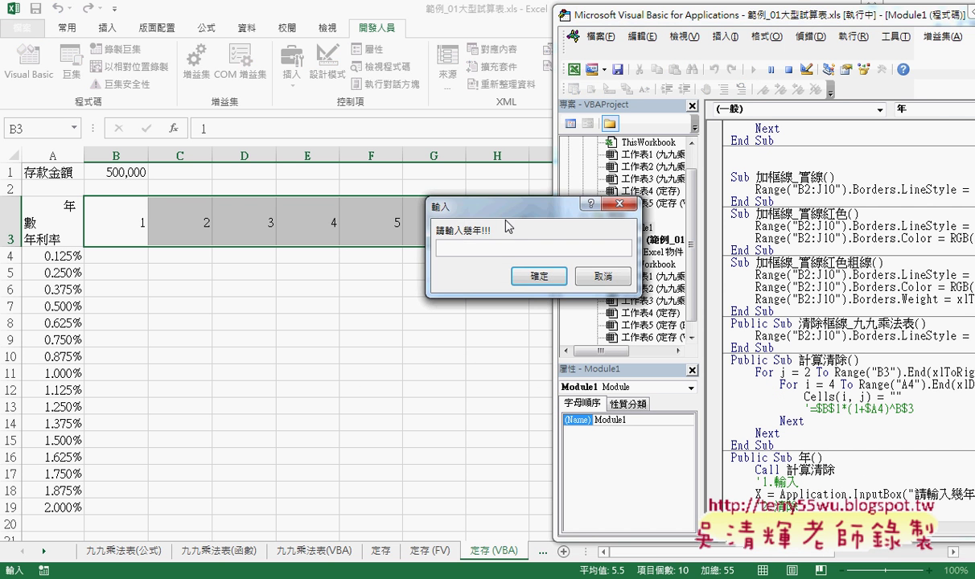
drag(506, 214, 653, 210)
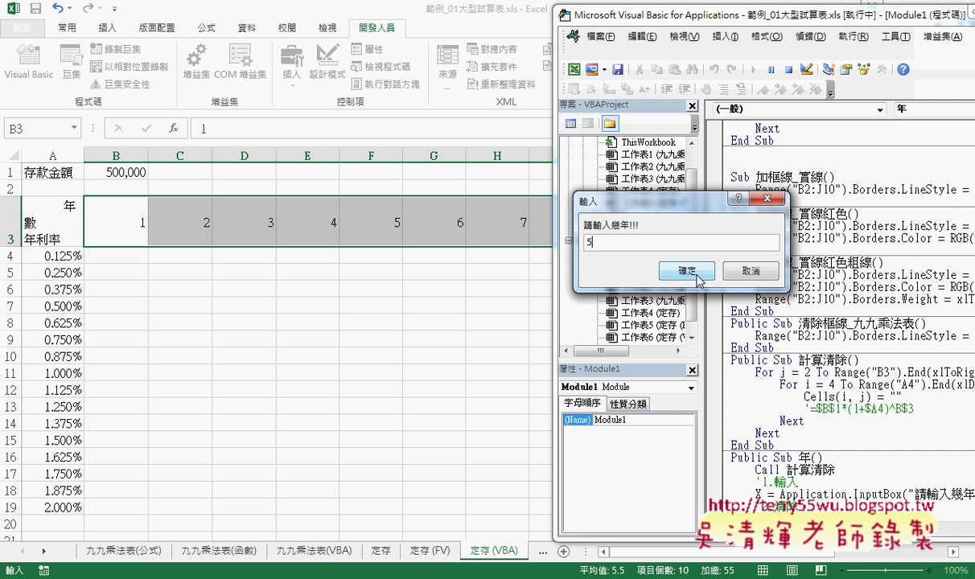
click(686, 271)
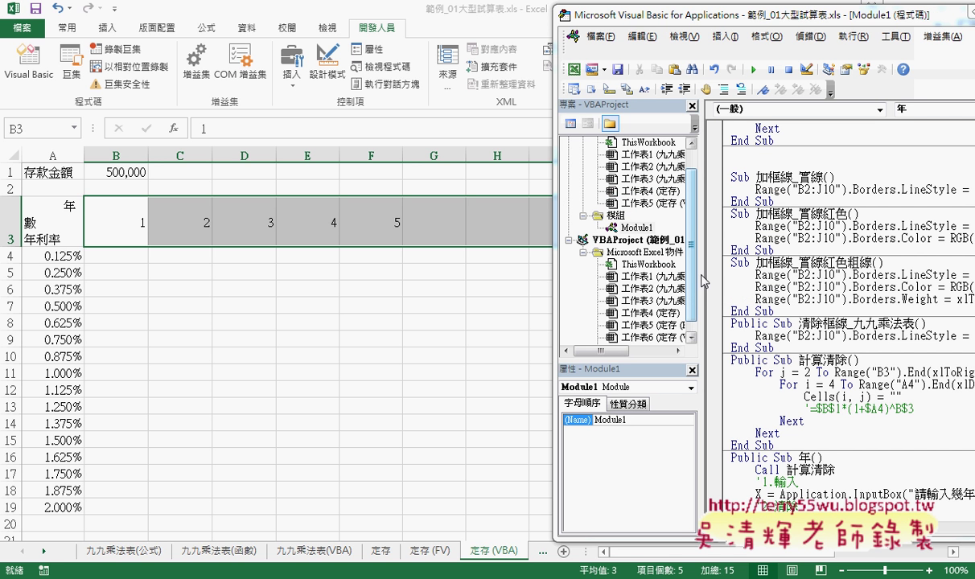
Highlight the InputBox call and the clearing loop's End(xlToRight).Column bound starting at column B
scroll(837, 314, down, 3)
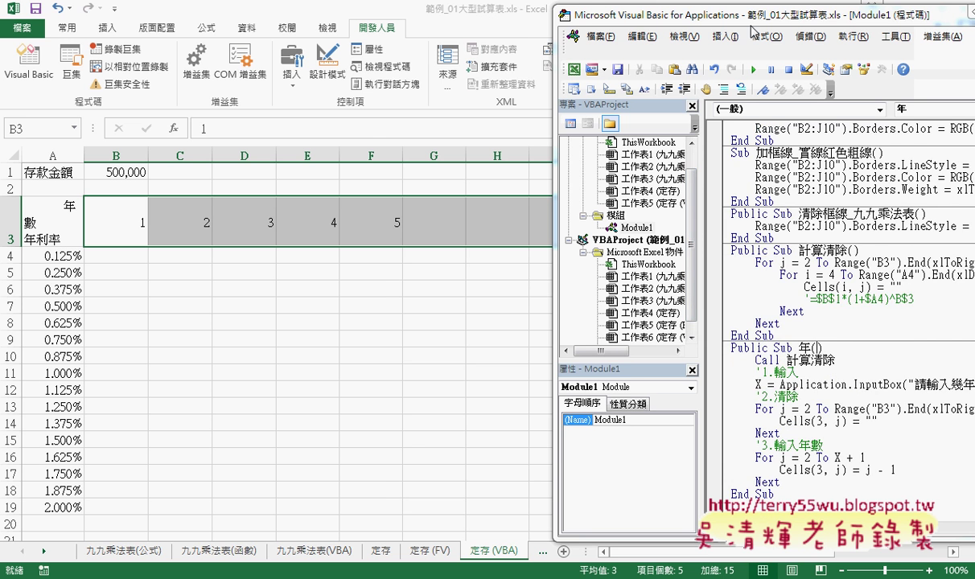
drag(712, 16, 547, 16)
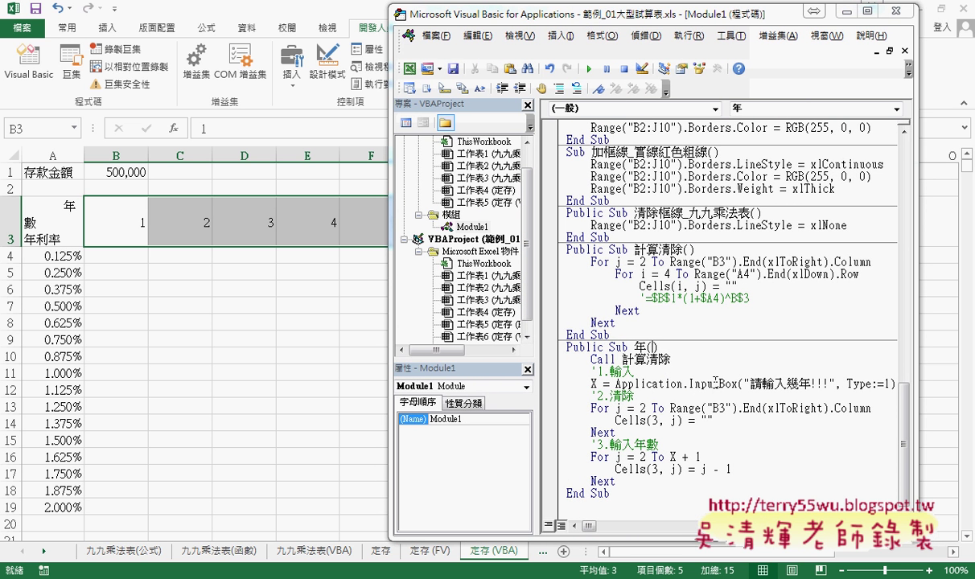
drag(688, 382, 733, 383)
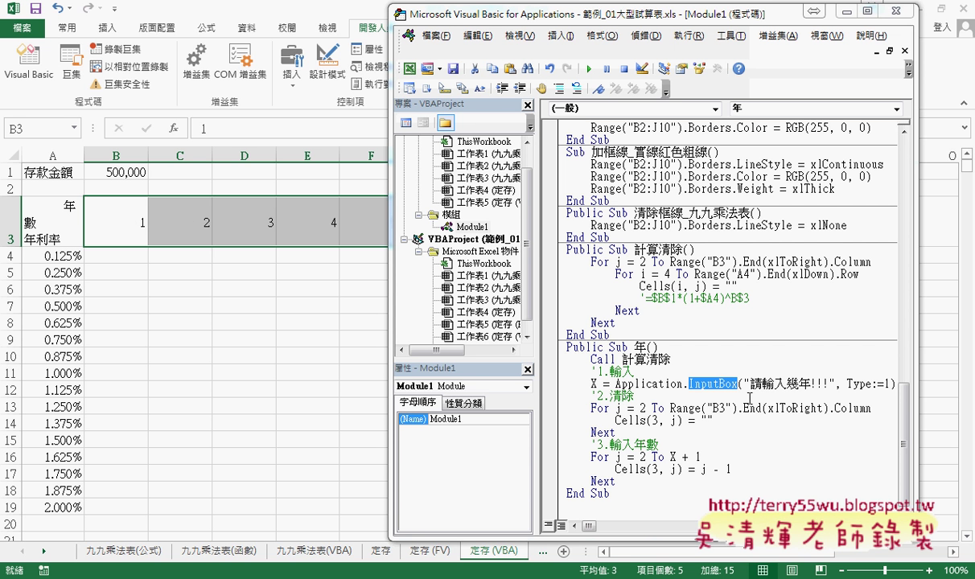
drag(672, 408, 877, 415)
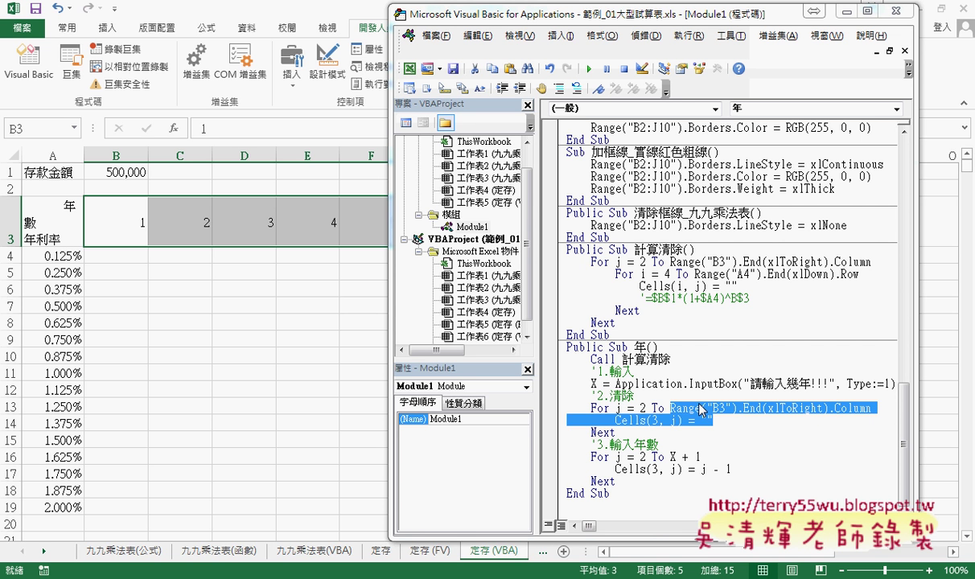
key(Right)
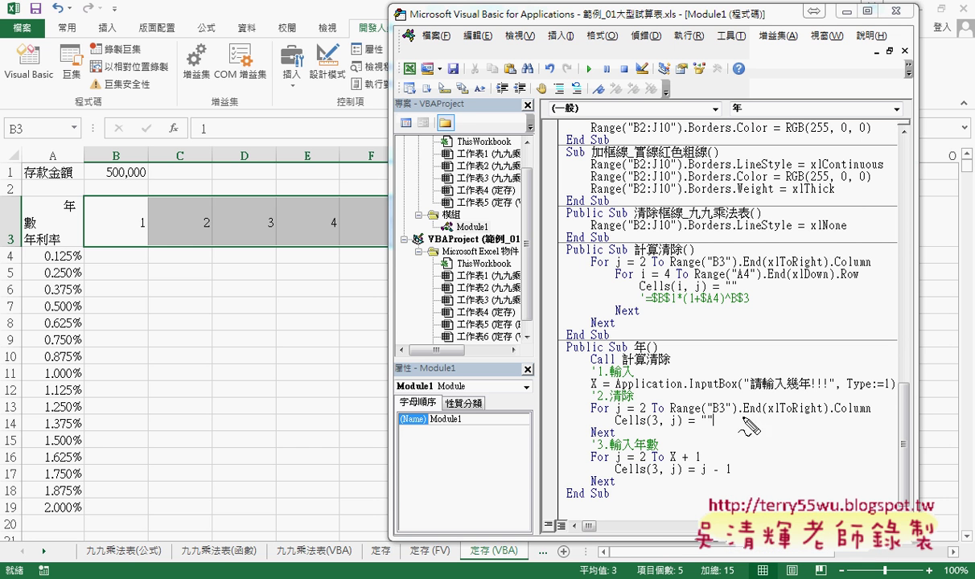
drag(742, 417, 820, 417)
mouse_move(61, 256)
mouse_down()
mouse_move(61, 277)
mouse_move(88, 311)
mouse_up()
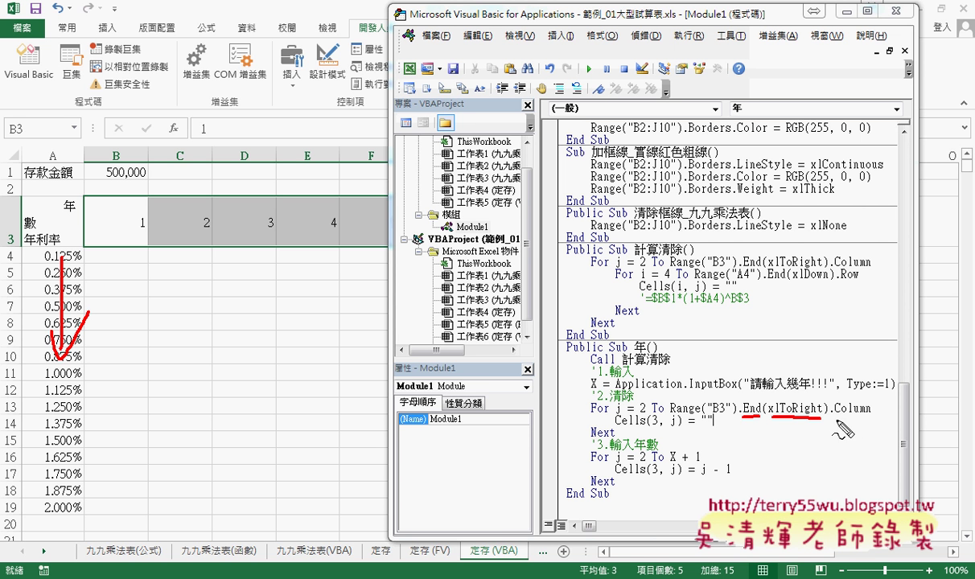
drag(832, 415, 867, 415)
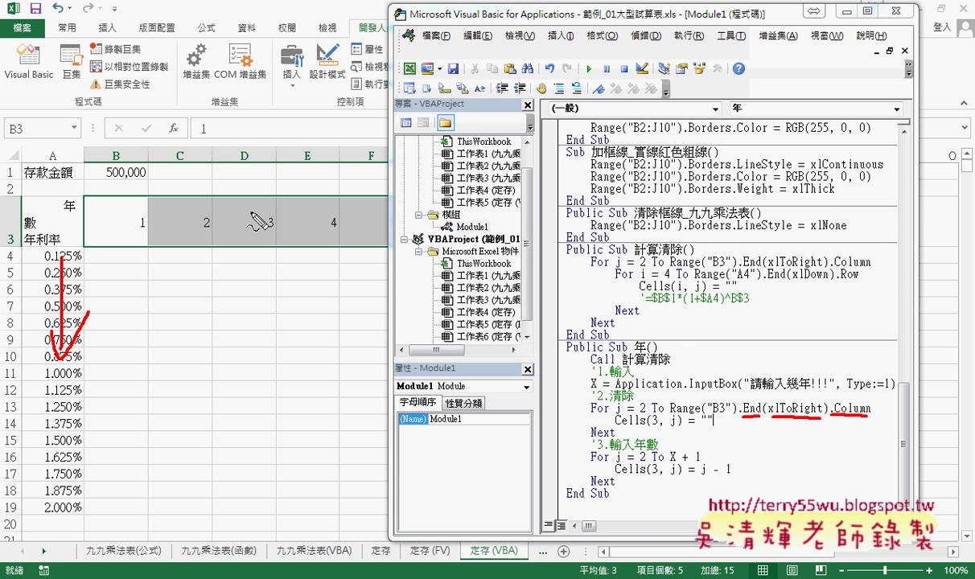
drag(119, 146, 121, 161)
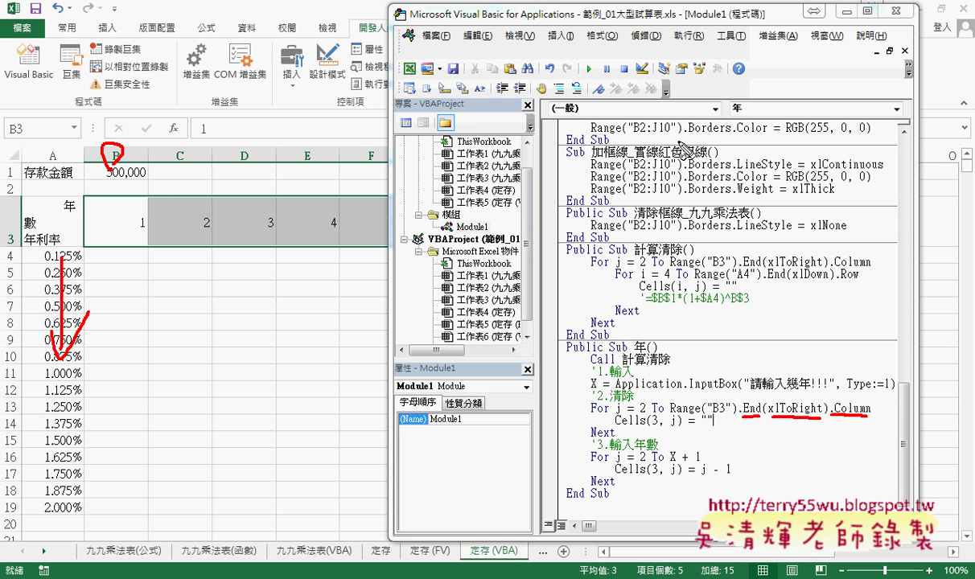
Mark Borders, the empty-string clear, counter j from 2, X + 1 and j - 1, then erase annotations
mouse_move(683, 207)
mouse_down()
mouse_move(684, 233)
mouse_move(712, 239)
mouse_up()
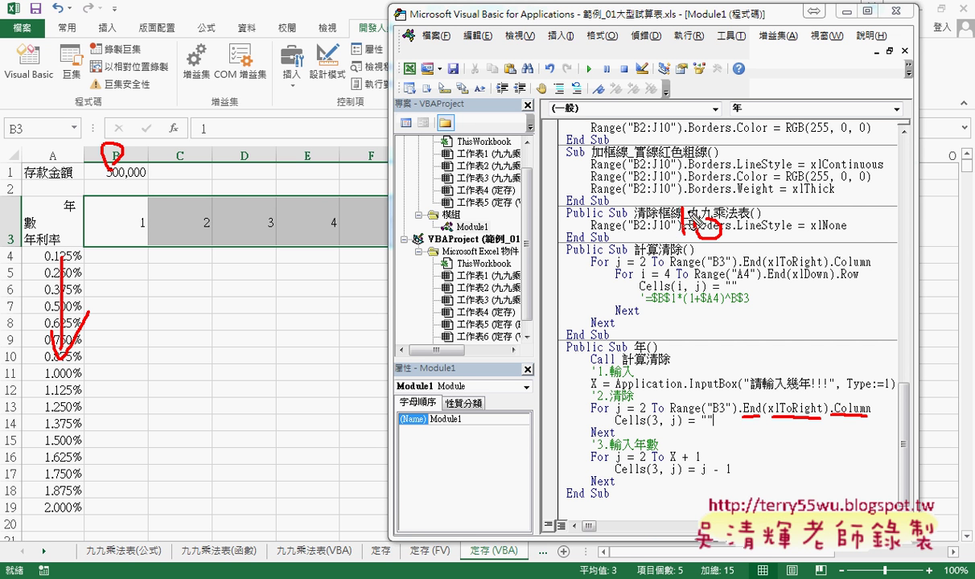
mouse_move(682, 120)
mouse_down()
mouse_move(682, 159)
mouse_move(689, 153)
mouse_up()
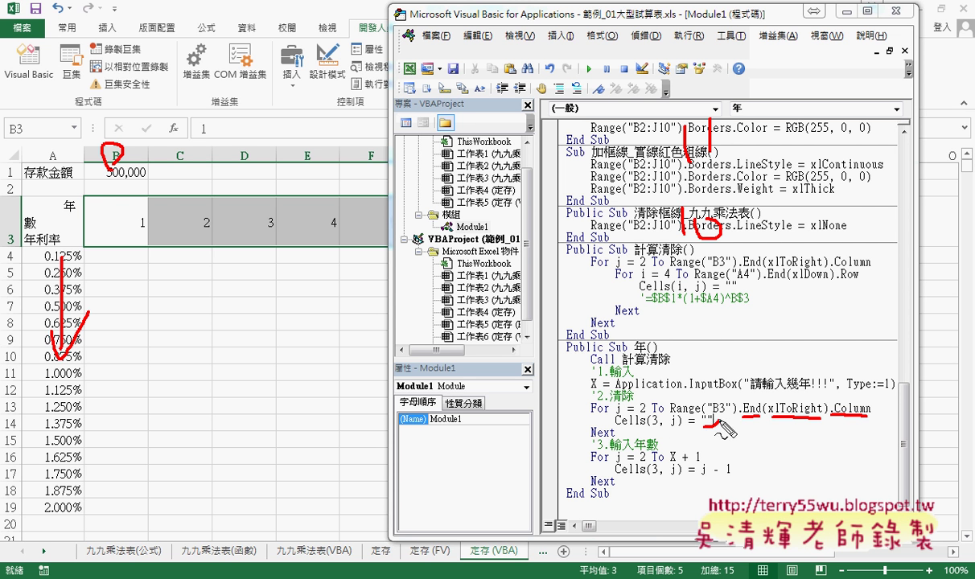
drag(714, 409, 710, 427)
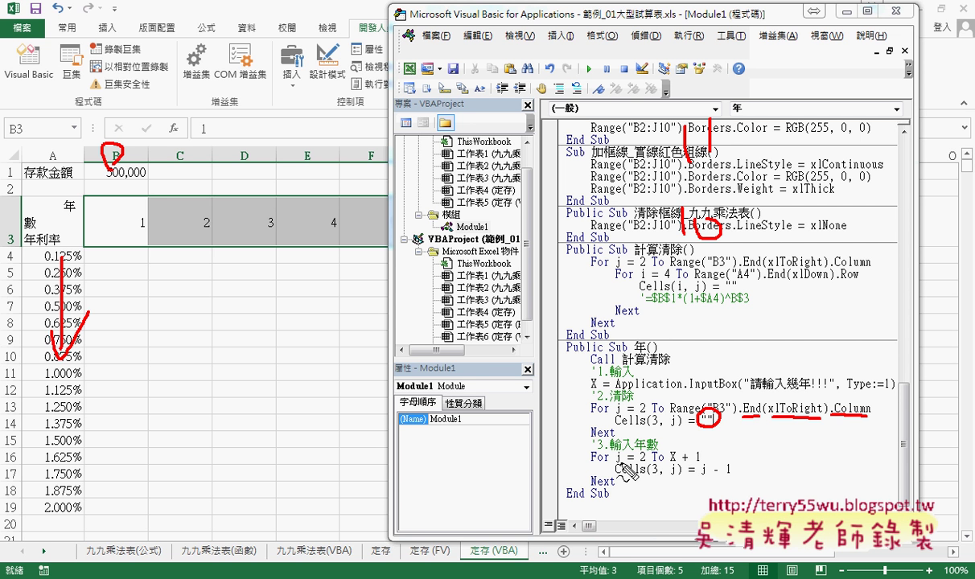
drag(616, 465, 678, 461)
mouse_move(682, 363)
mouse_down()
mouse_move(688, 375)
mouse_move(698, 355)
mouse_up()
drag(630, 349, 661, 345)
drag(600, 354, 632, 345)
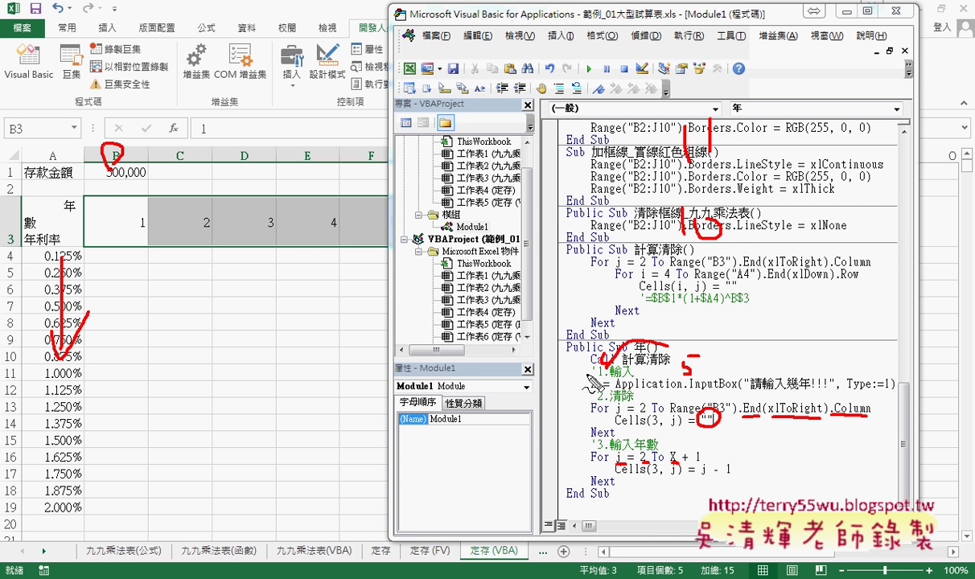
drag(600, 375, 586, 391)
drag(671, 461, 701, 461)
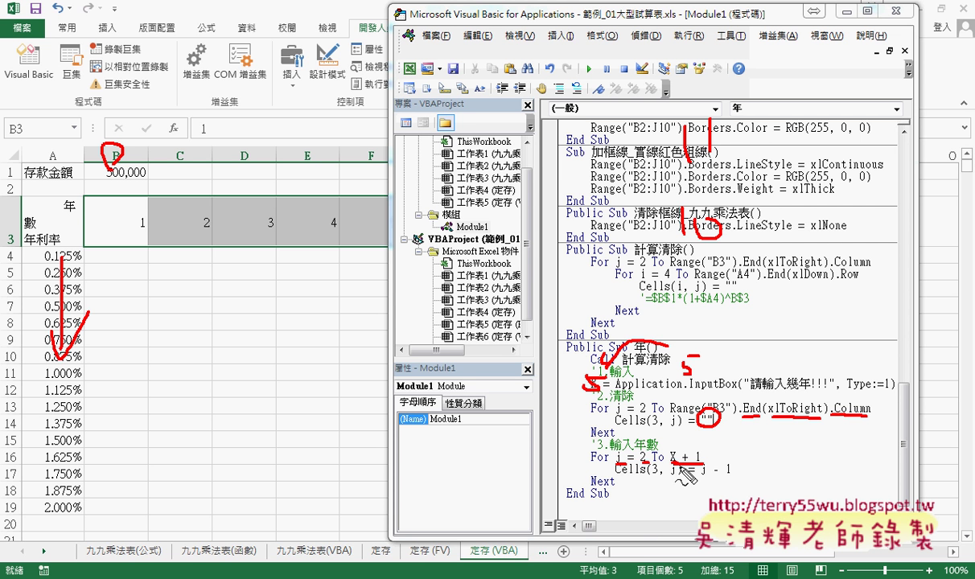
drag(690, 474, 730, 474)
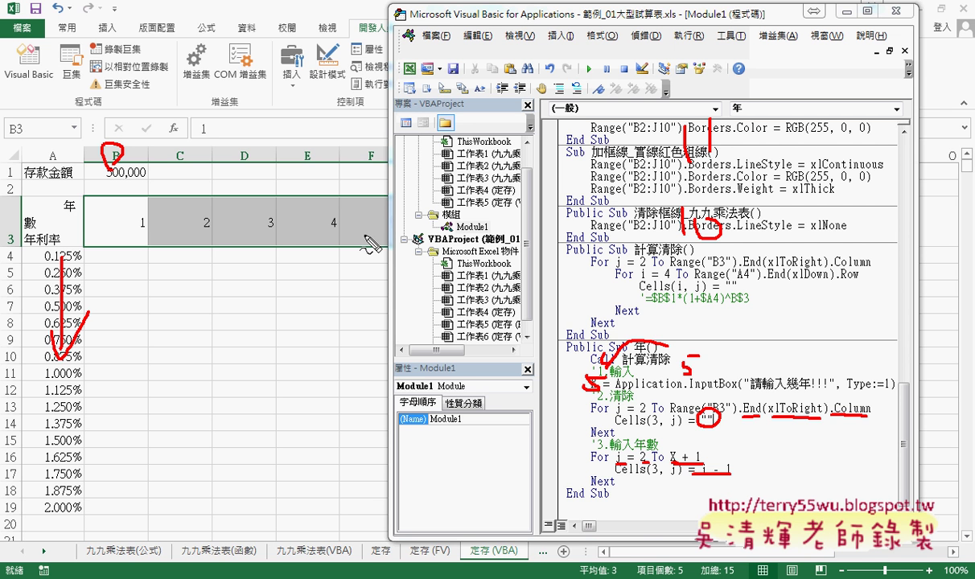
key(Escape)
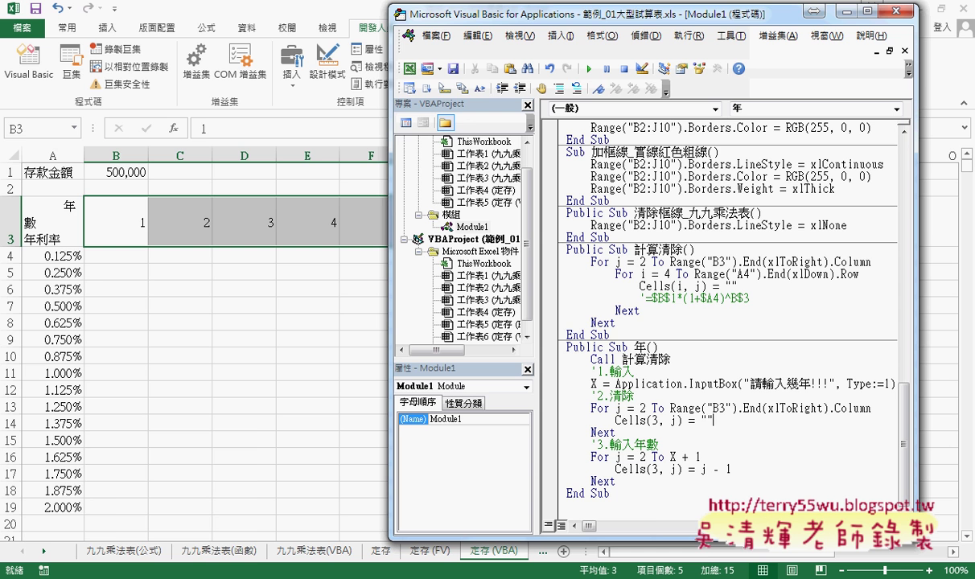
Back on the sheet, select the rates A4:A11, then bring the VBA editor forward again
key(alt+F11)
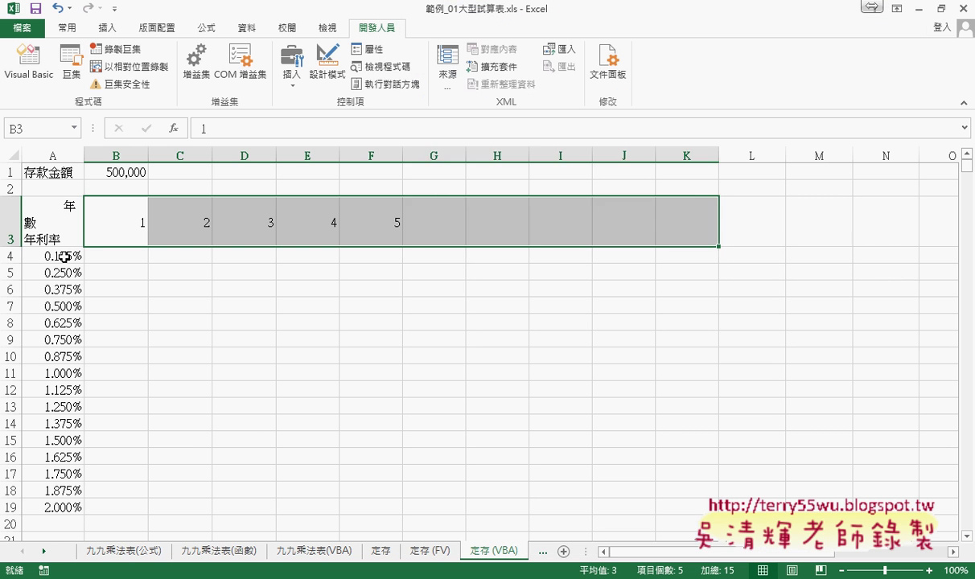
click(64, 257)
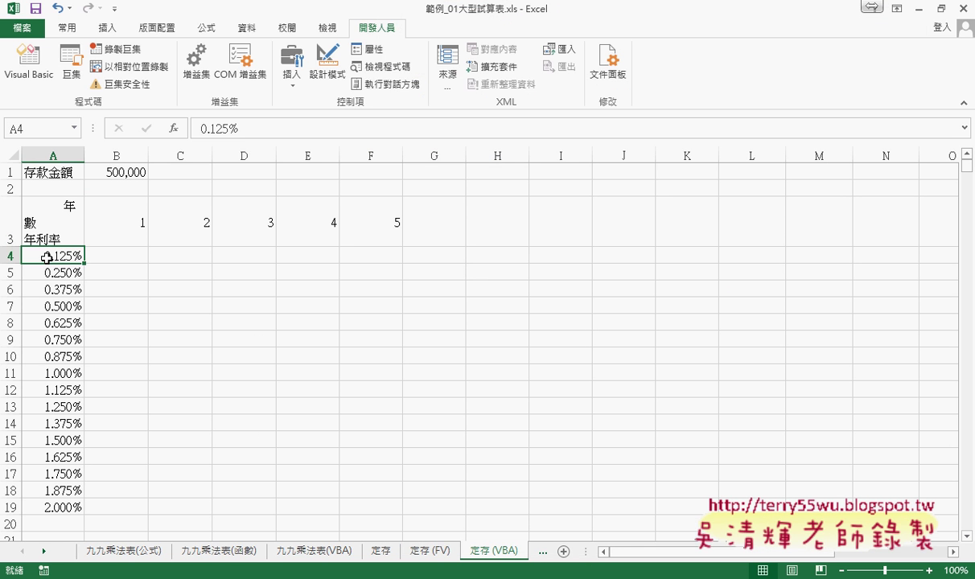
drag(51, 257, 65, 374)
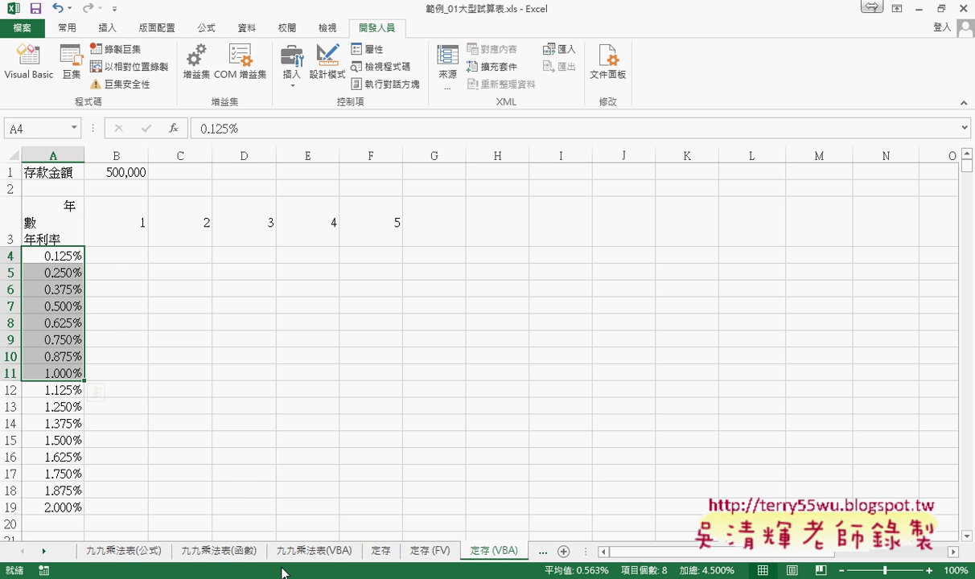
click(442, 501)
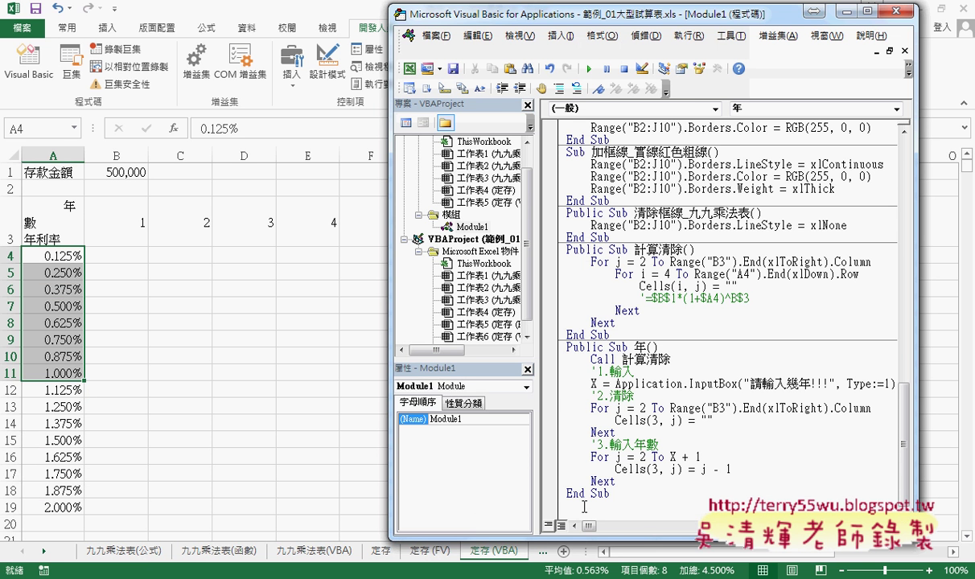
Select Public Sub 利率() through End Sub in the notes and return to the Excel code module
scroll(239, 427, down, 3)
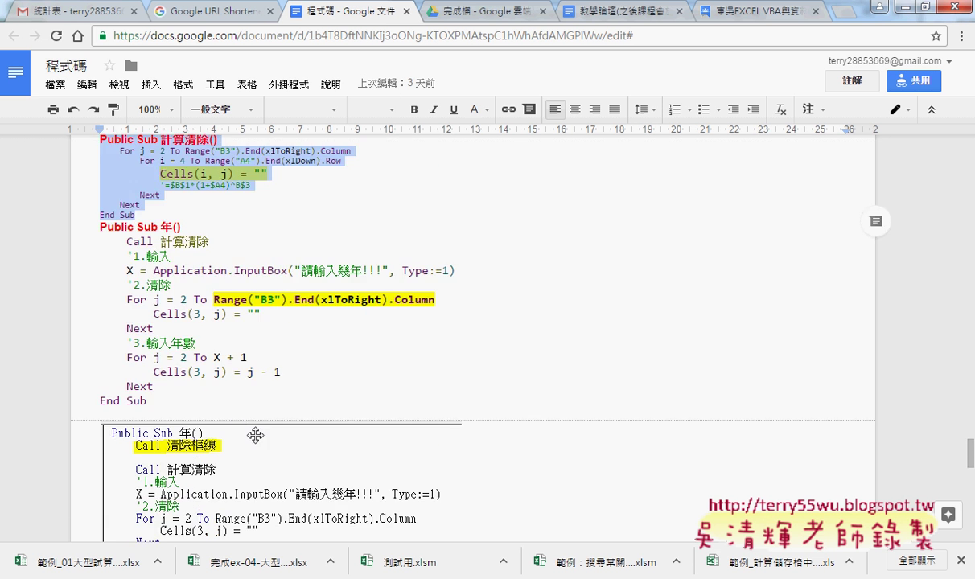
scroll(239, 427, down, 5)
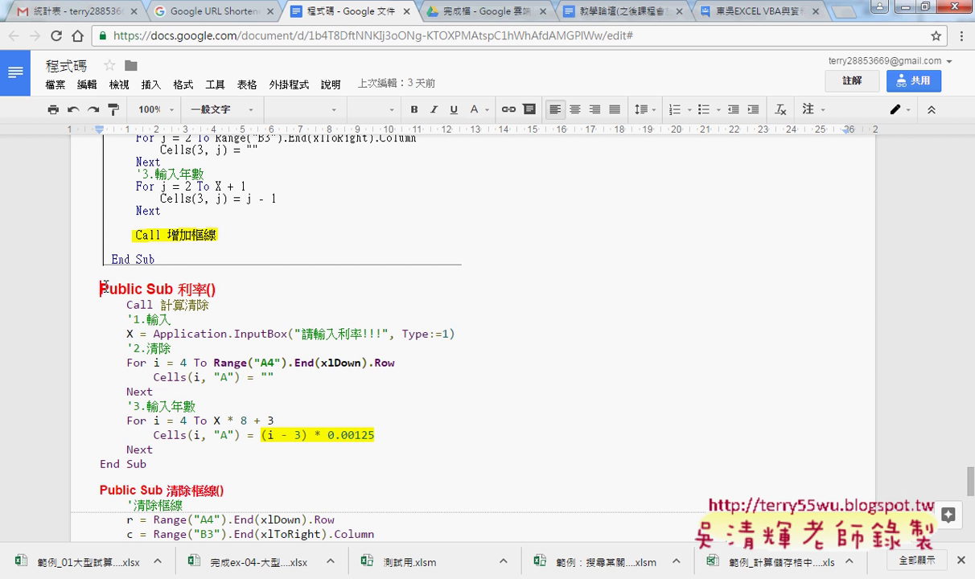
drag(100, 286, 202, 465)
key(ctrl+c)
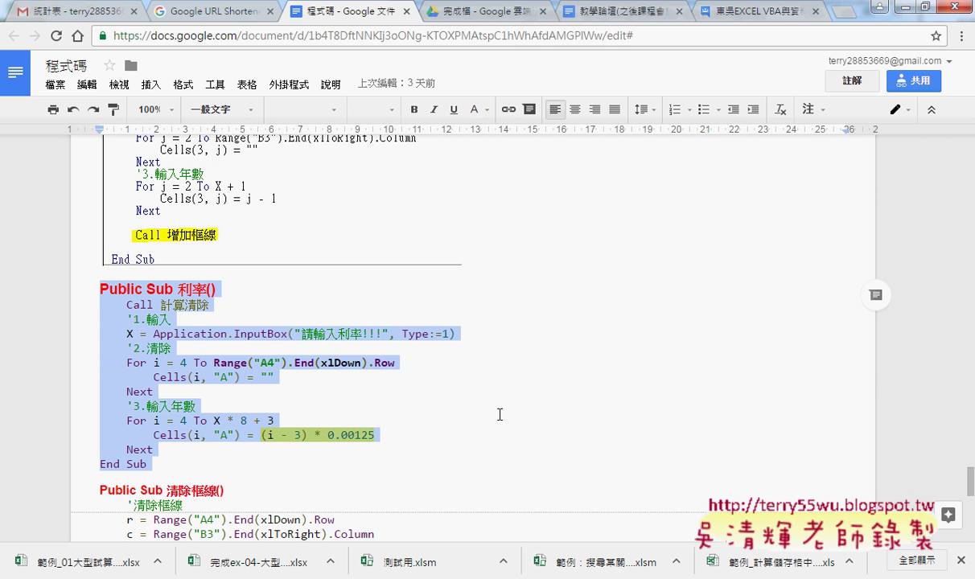
click(879, 6)
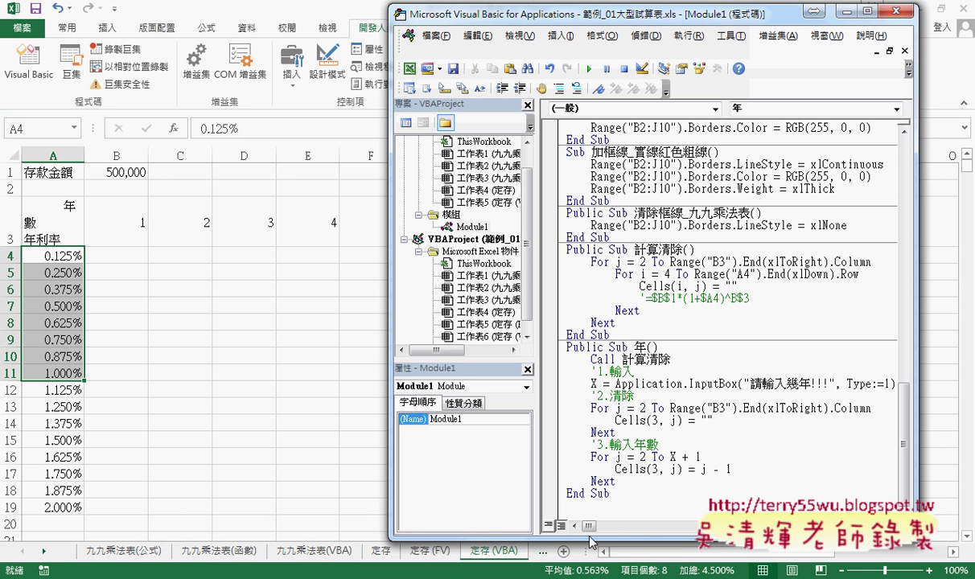
Paste the 利率 macro at the end of Module1 and run it, entering 3 for the rate
key(ctrl+v)
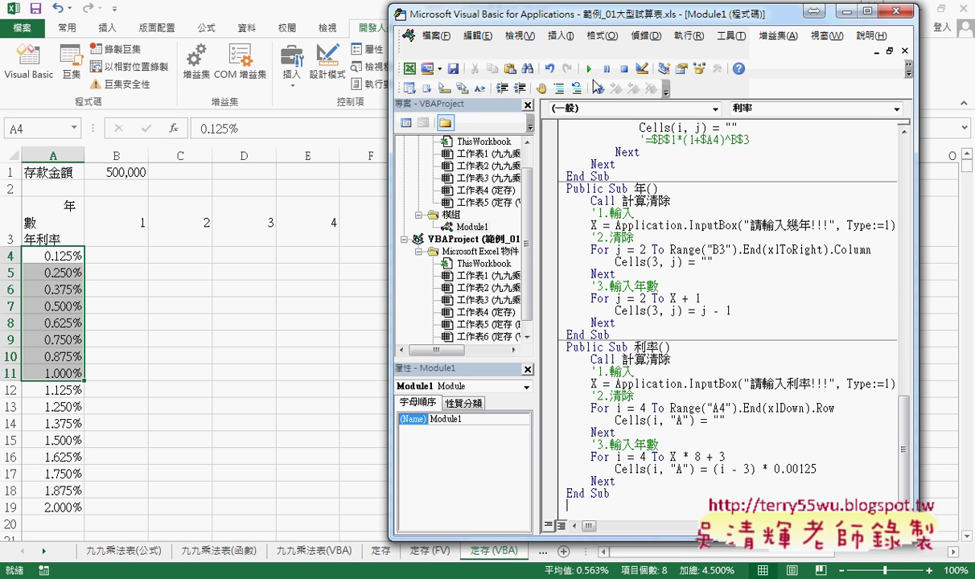
click(589, 69)
text(3)
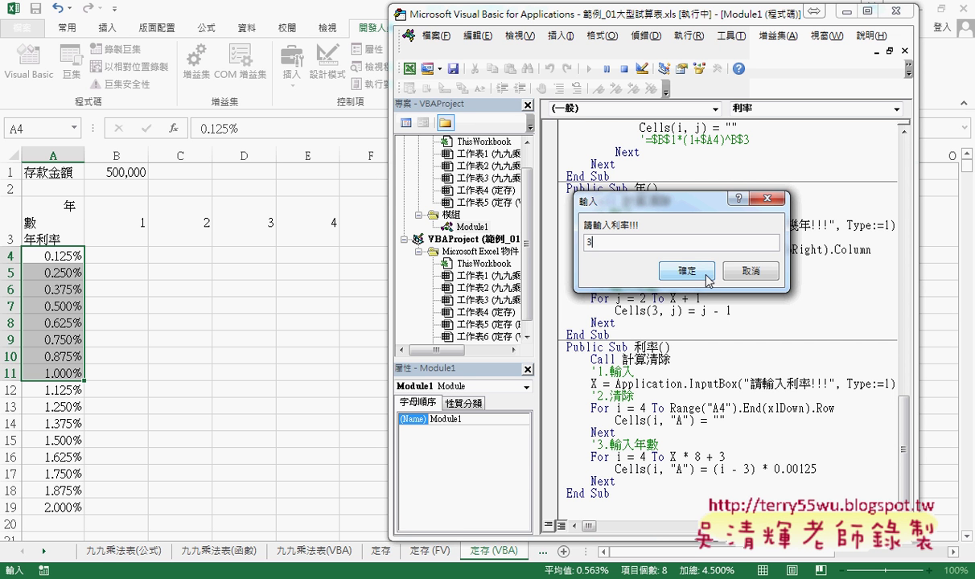
click(699, 273)
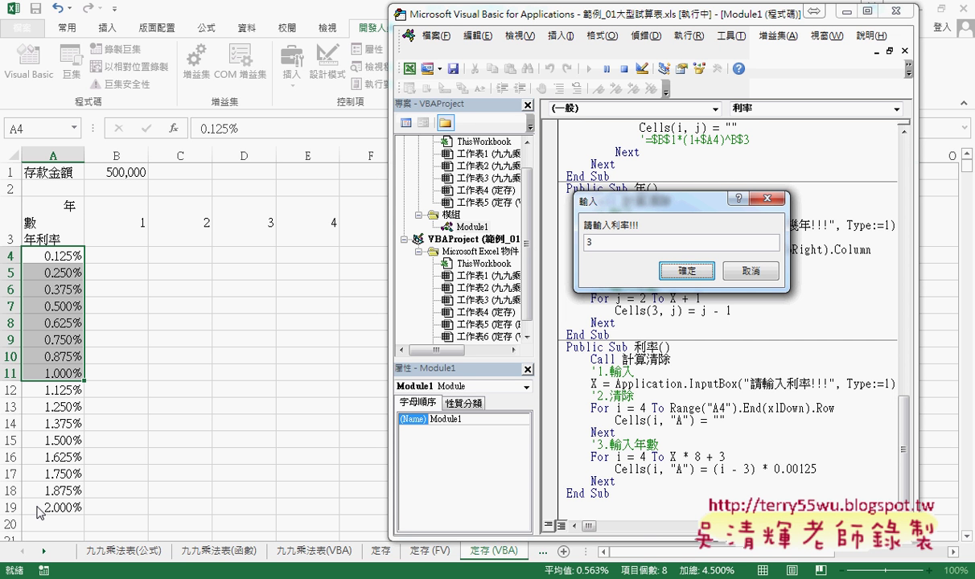
click(596, 217)
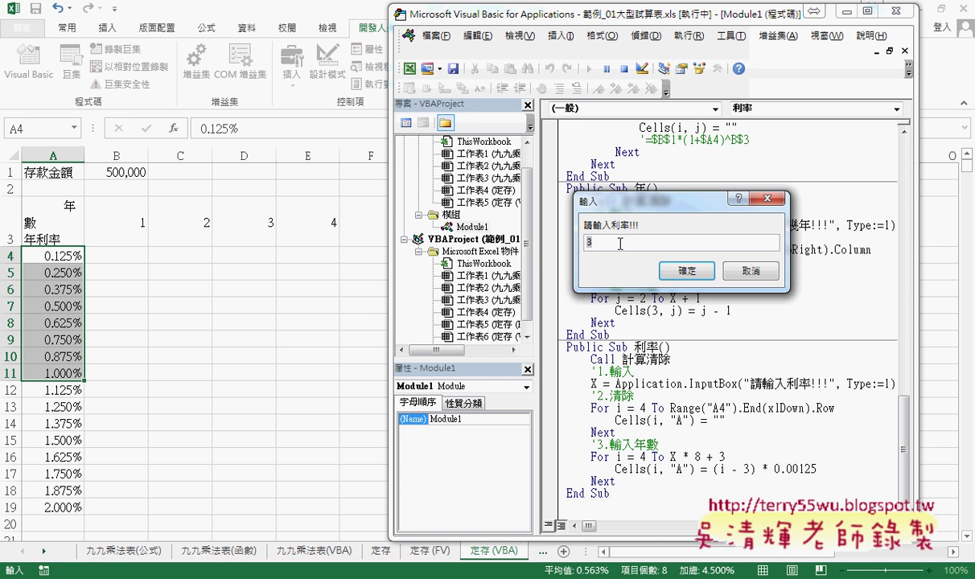
click(697, 272)
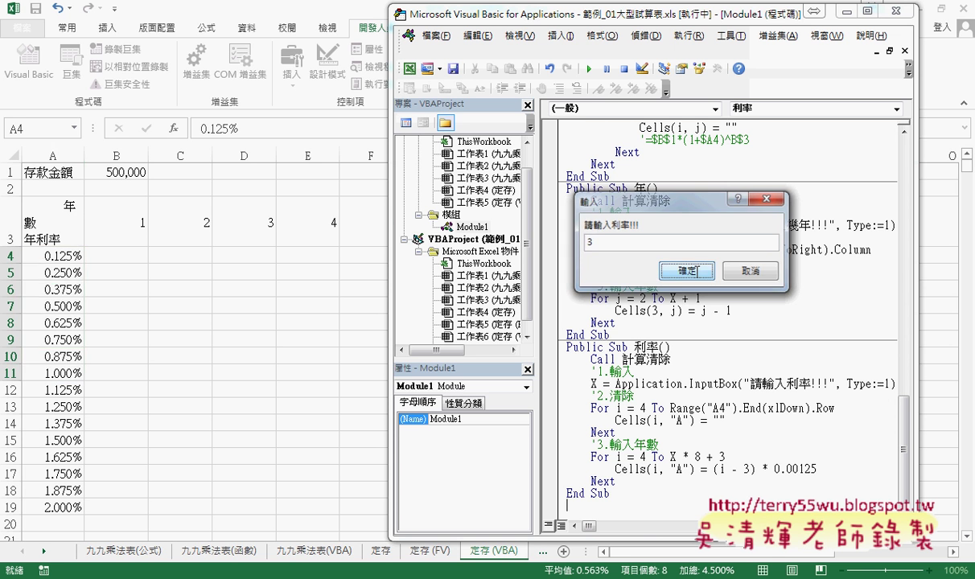
Select the raw decimal rates in A23:A27 on the 定存(VBA) sheet
click(57, 254)
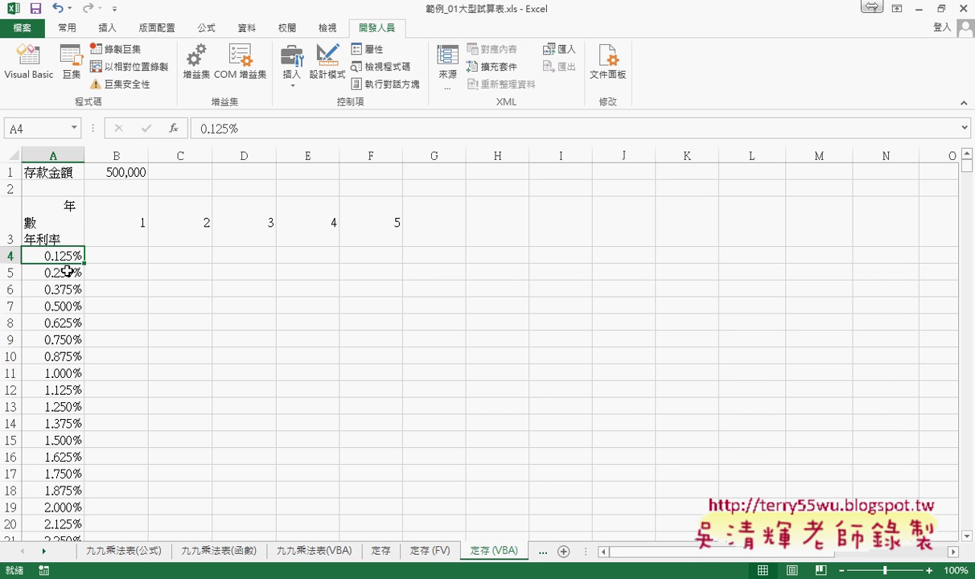
scroll(68, 272, down, 3)
click(71, 455)
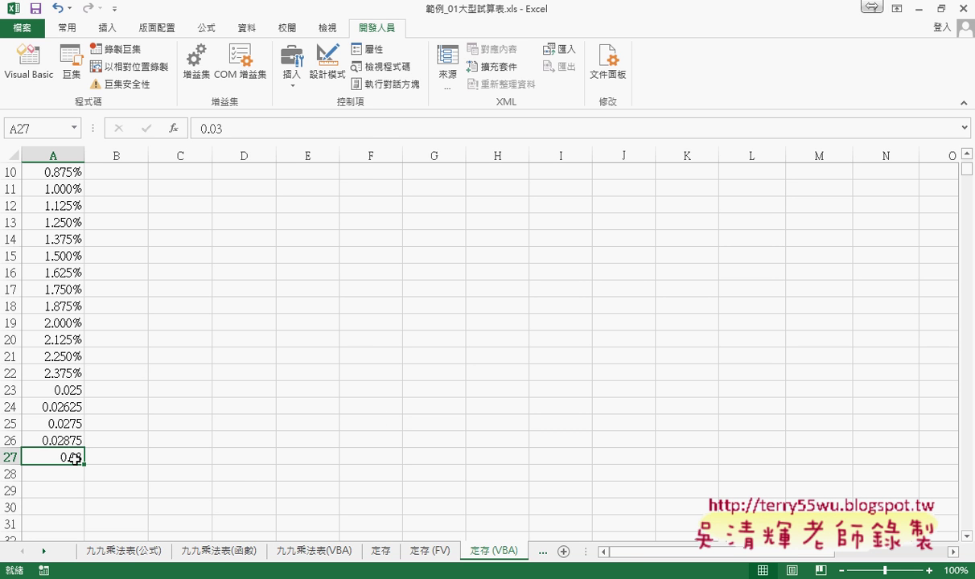
drag(71, 457, 72, 389)
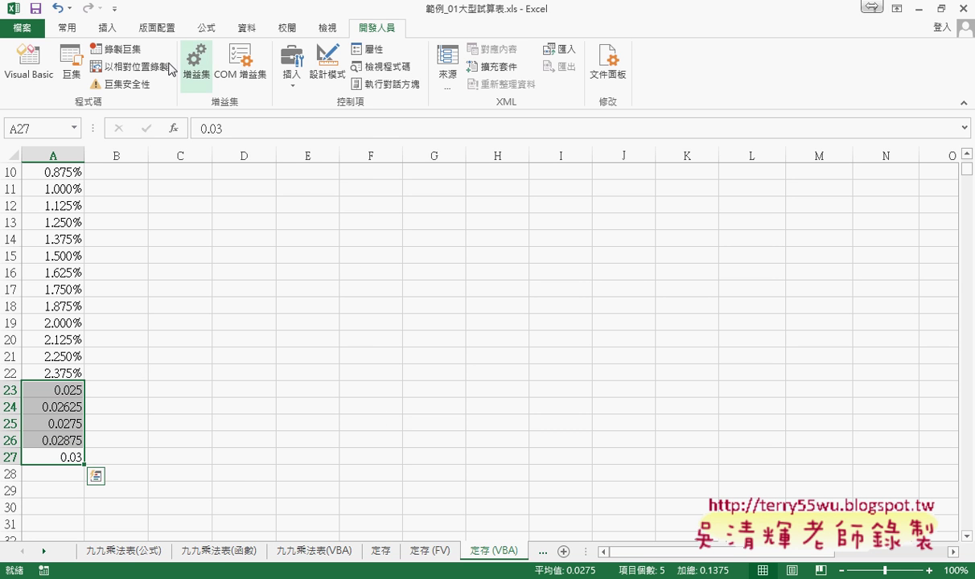
Format the selected rates as percentages with three decimal places, like 2.500%–3.000%
click(64, 28)
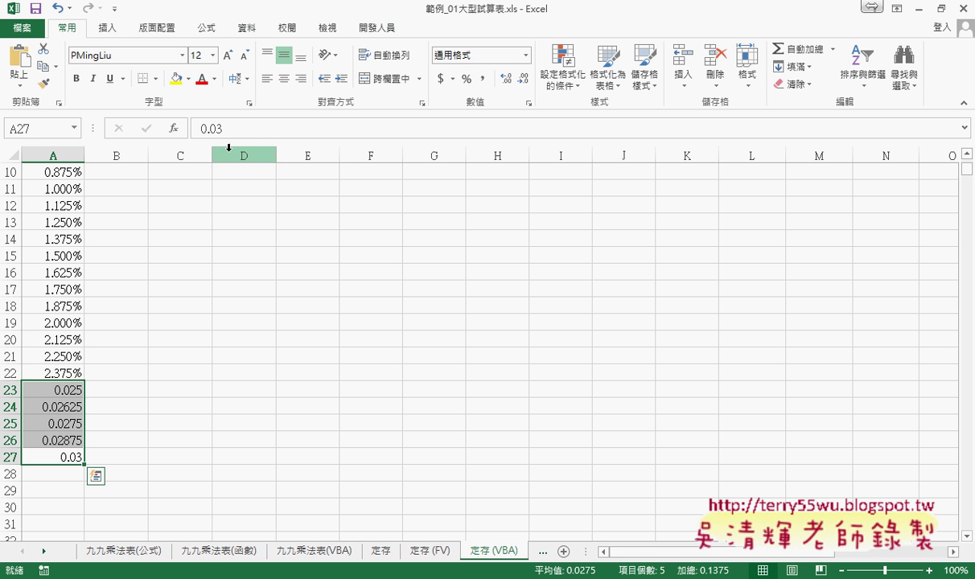
click(467, 80)
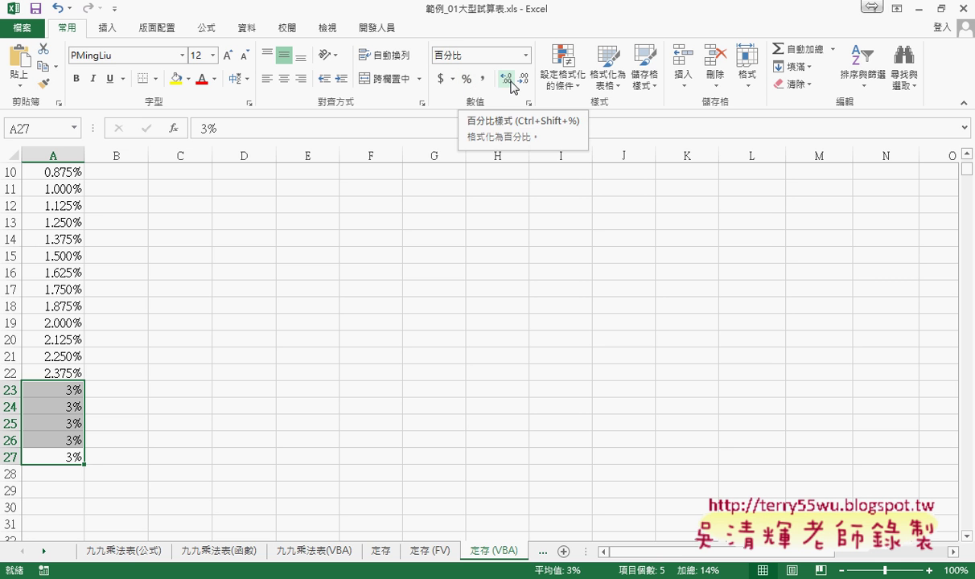
click(508, 79)
click(508, 79)
click(508, 80)
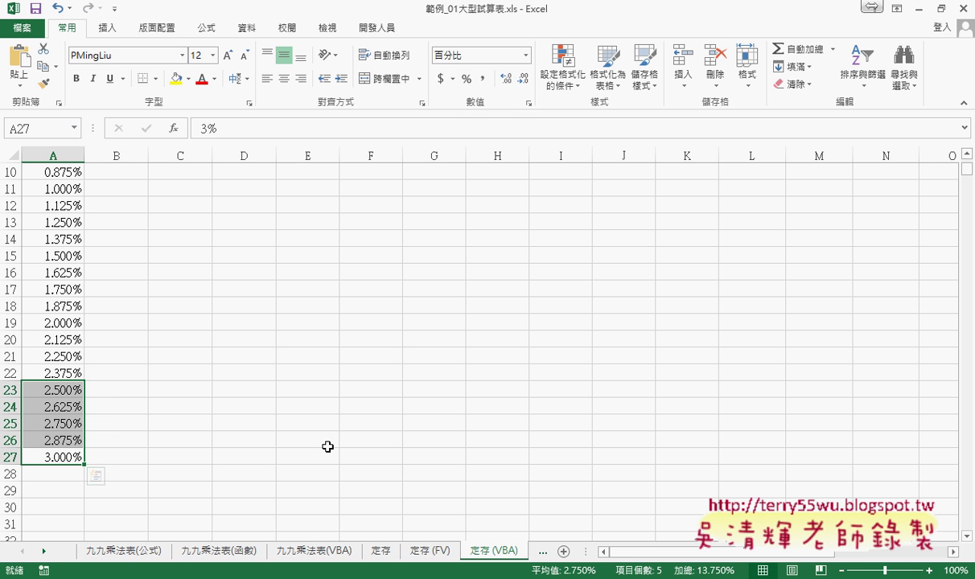
mouse_move(331, 569)
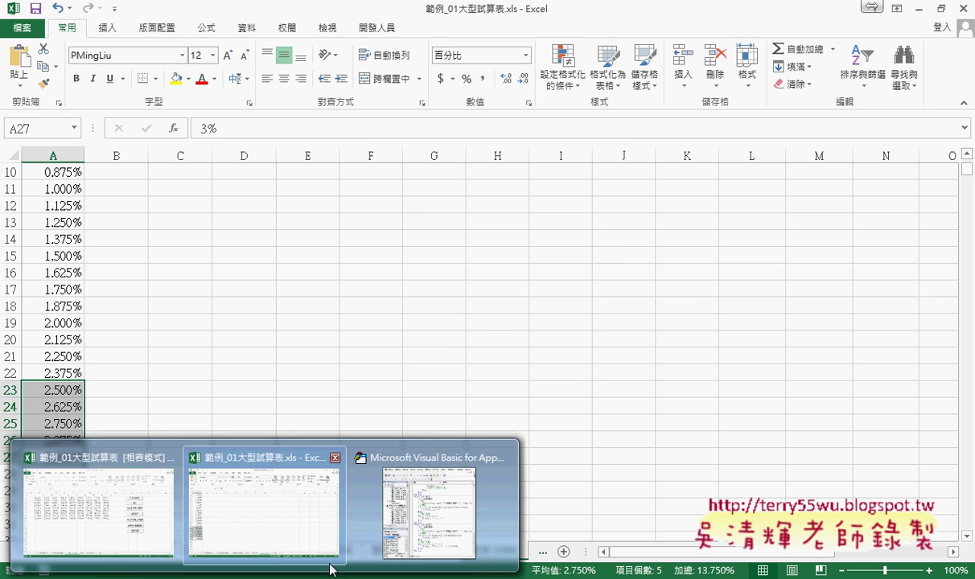
click(426, 458)
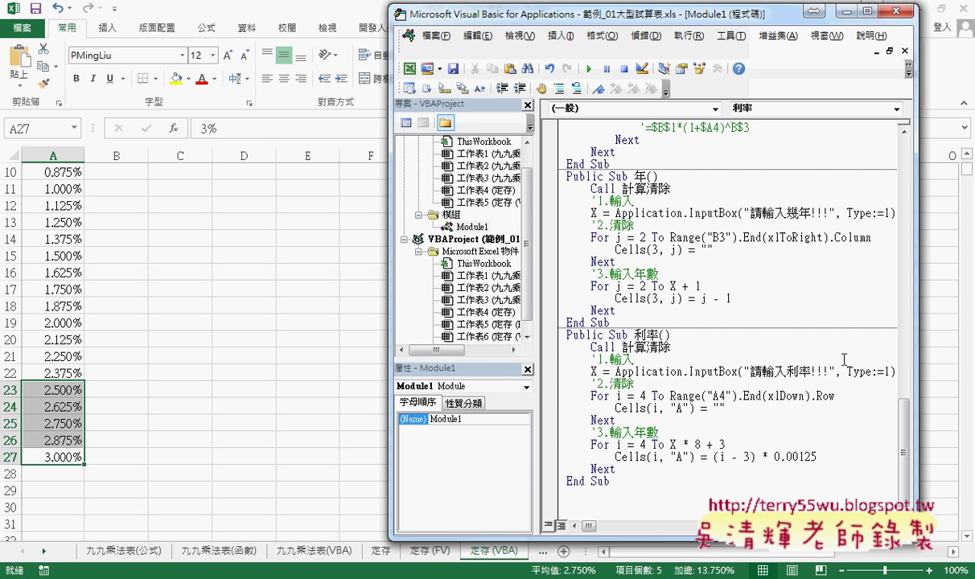
drag(685, 25, 581, 23)
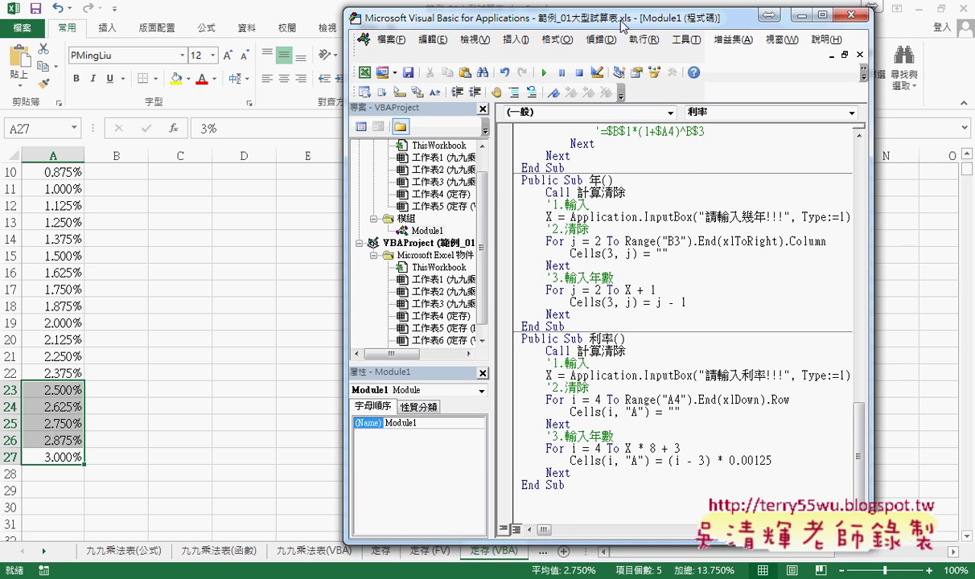
double_click(563, 346)
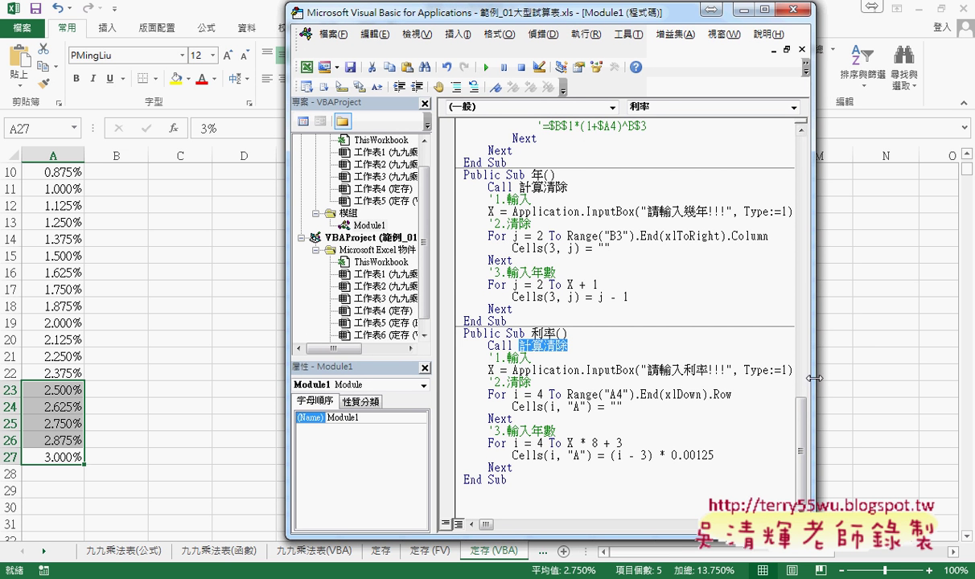
drag(807, 385, 945, 384)
drag(793, 370, 512, 370)
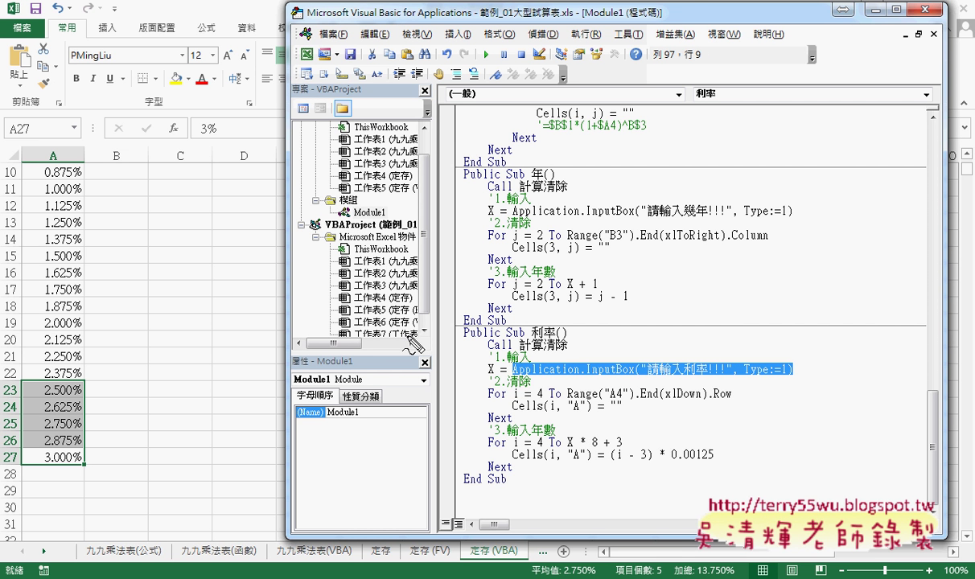
mouse_move(60, 167)
mouse_down()
mouse_move(52, 228)
mouse_move(77, 233)
mouse_up()
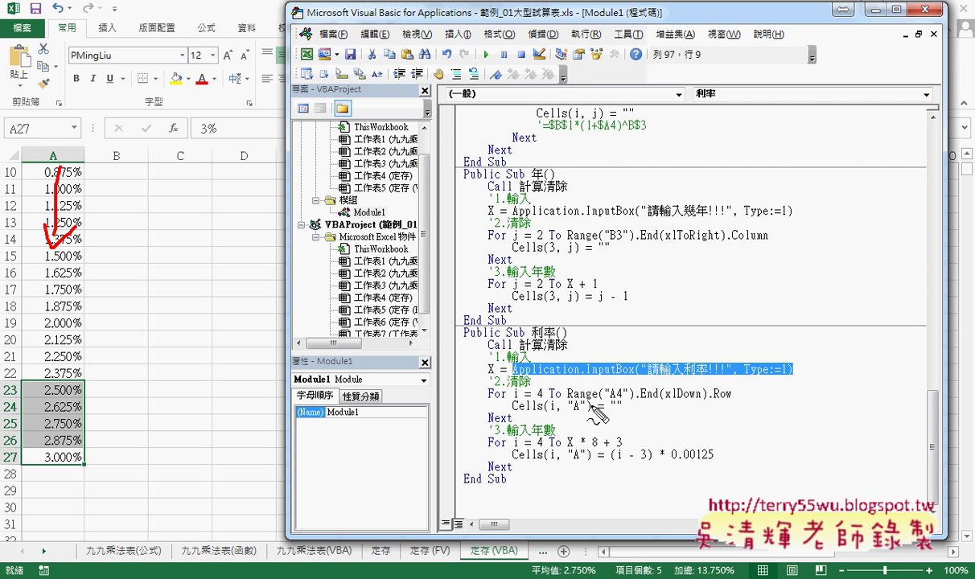
drag(609, 399, 728, 395)
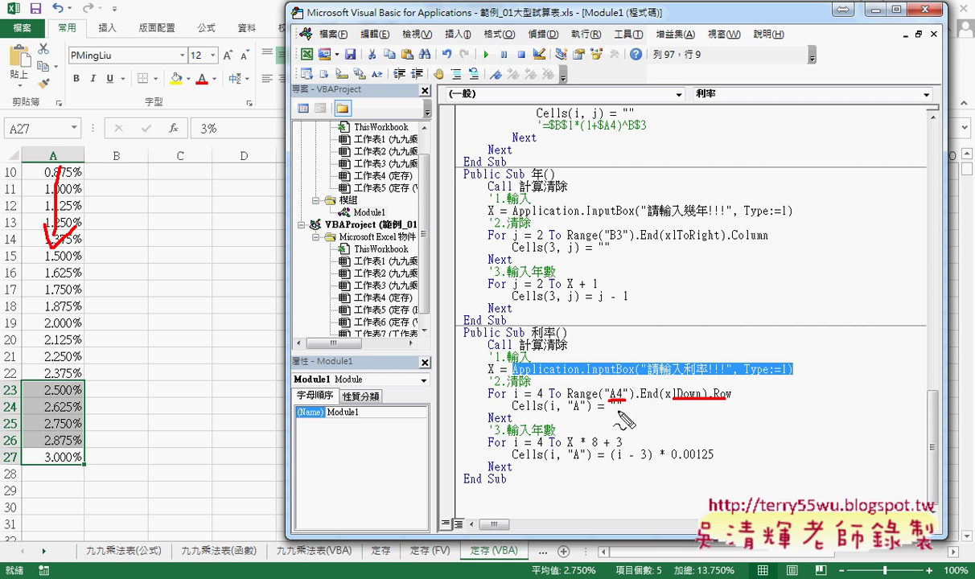
drag(618, 413, 621, 411)
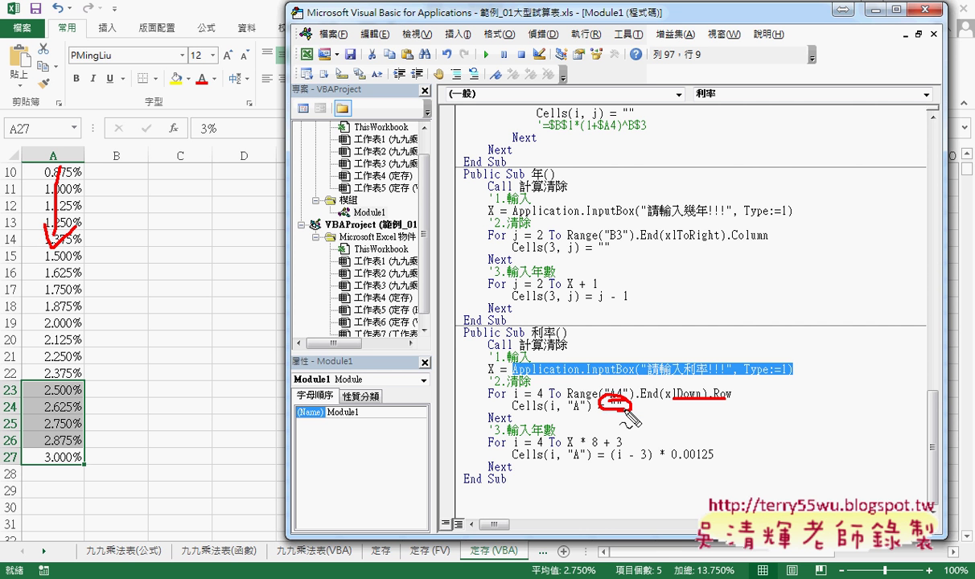
drag(464, 421, 489, 416)
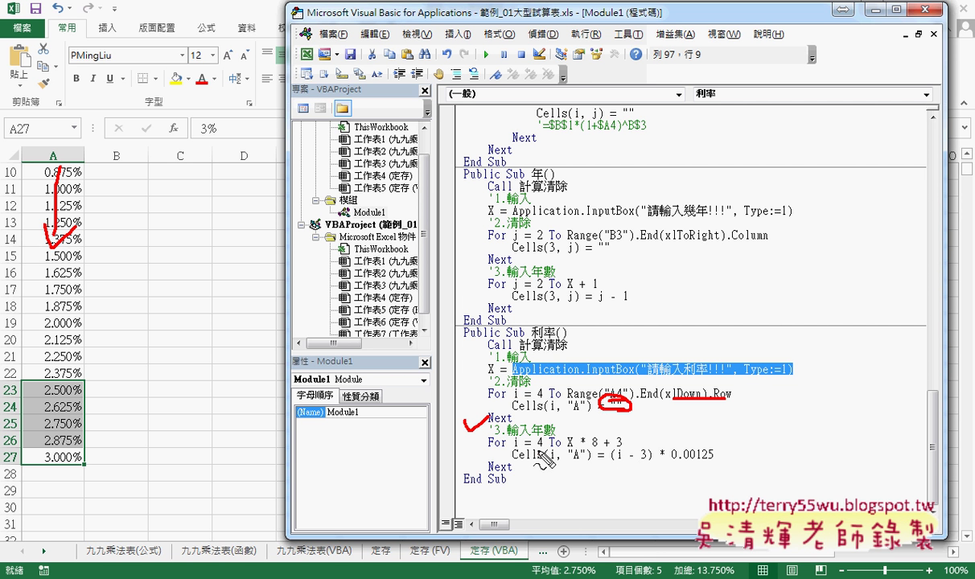
drag(537, 449, 548, 450)
drag(566, 449, 574, 450)
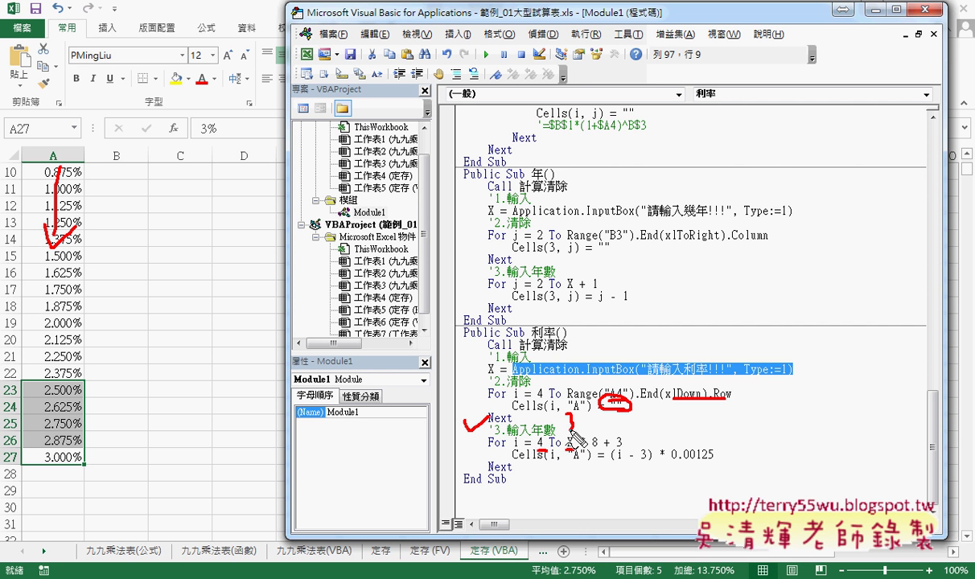
mouse_move(567, 414)
mouse_down()
mouse_move(567, 430)
mouse_move(601, 450)
mouse_up()
drag(606, 448, 622, 447)
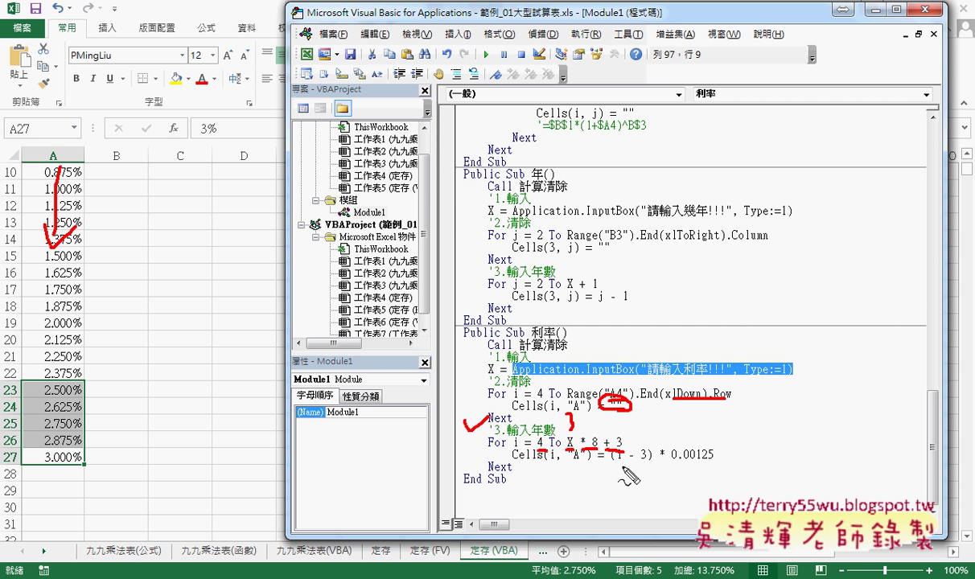
key(Escape)
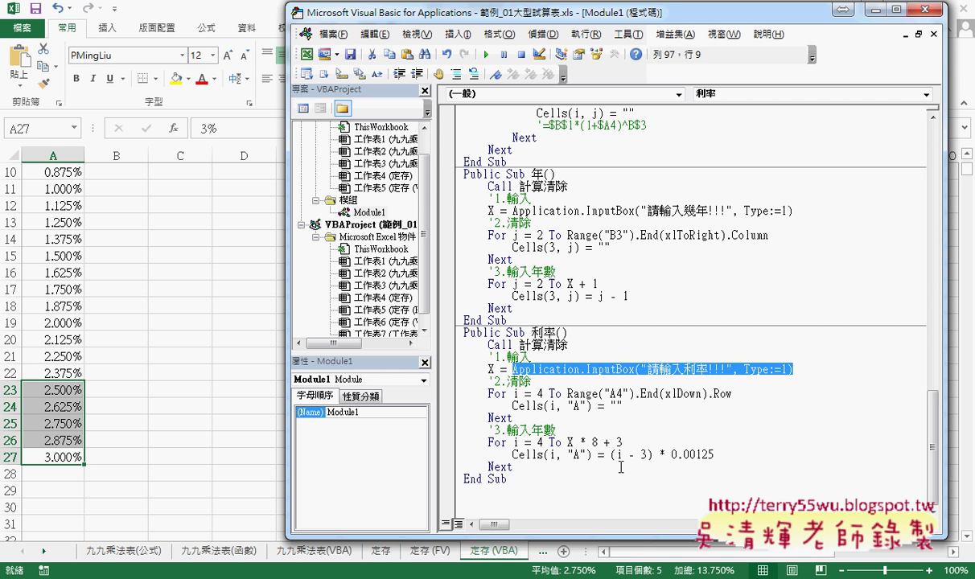
drag(609, 454, 653, 455)
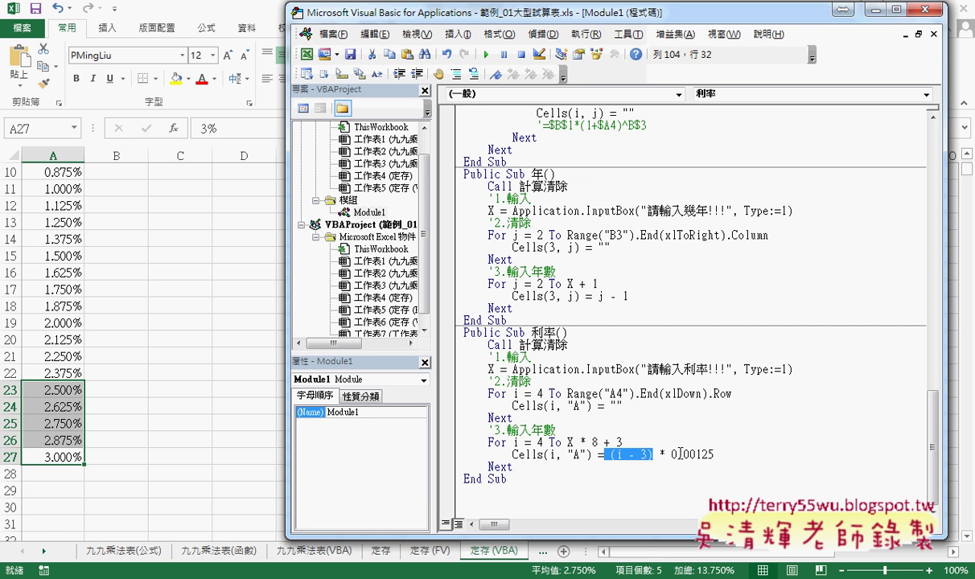
click(60, 172)
Scroll back up and check the first rate cells, A4 and A6 (0.375%)
scroll(84, 181, up, 3)
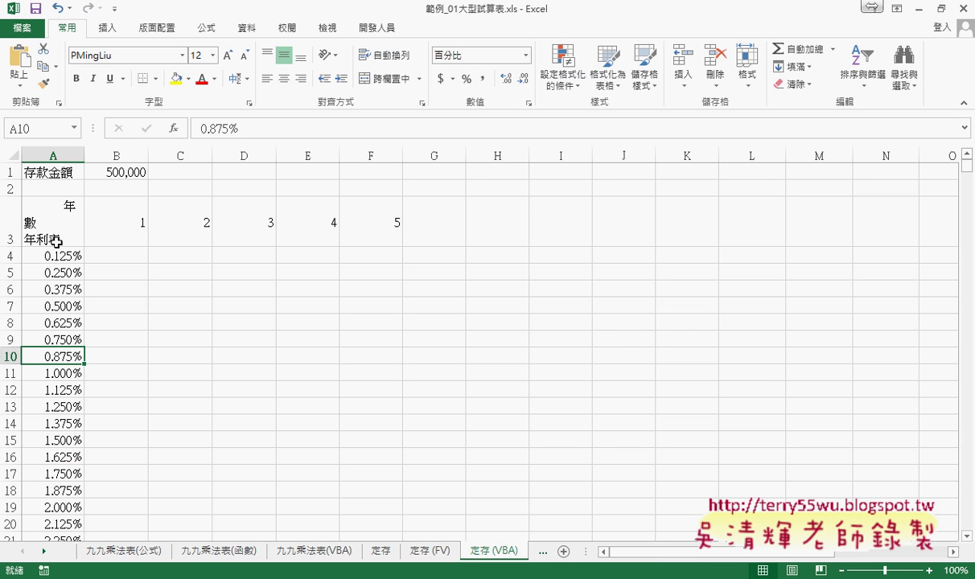
click(63, 255)
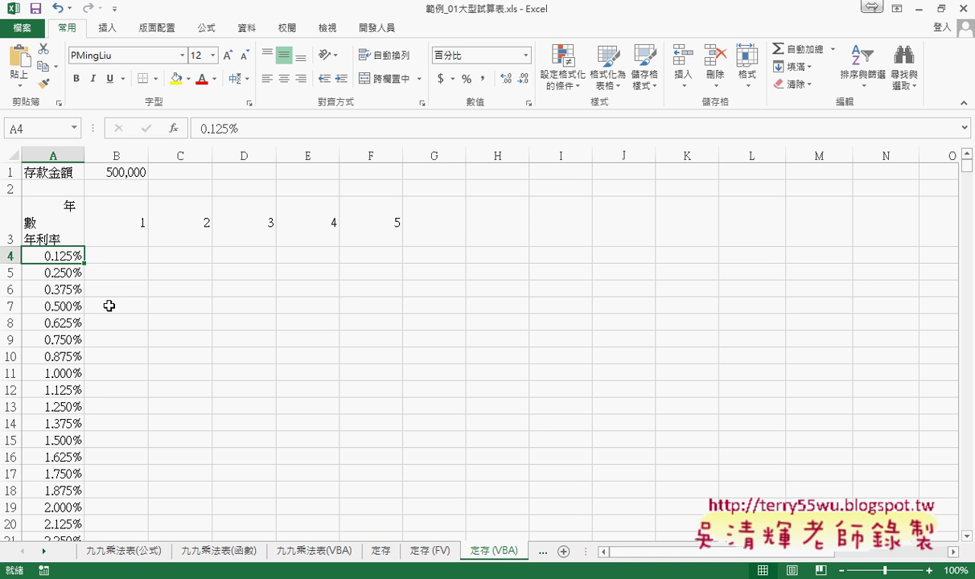
click(69, 288)
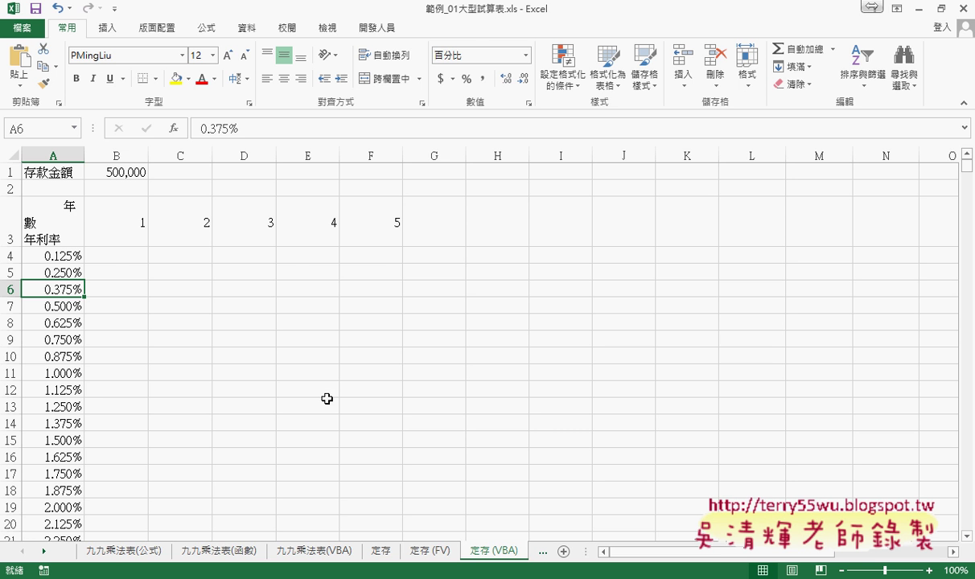
Underline the Range call in the Google Docs macro code, then clear it and minimize Chrome
key(alt+Tab)
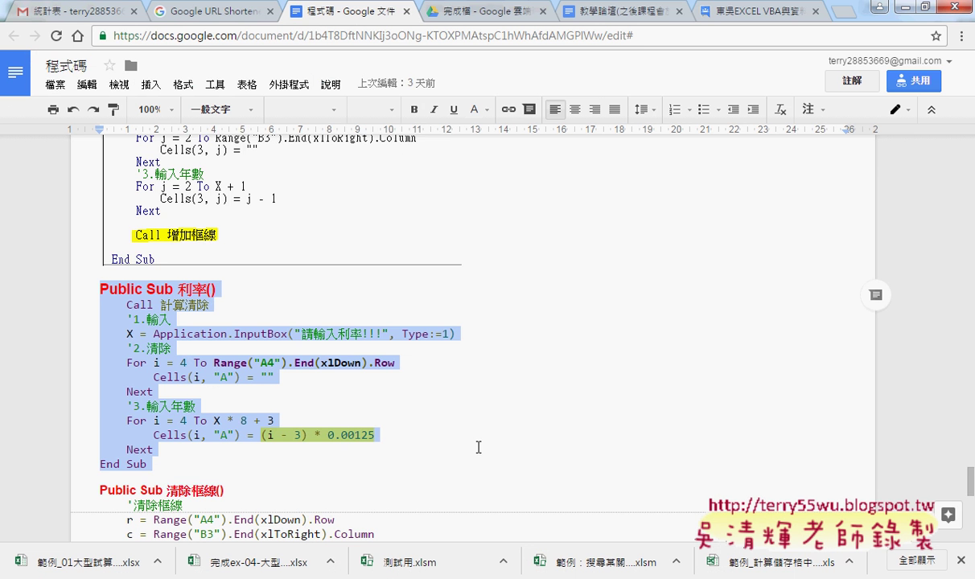
scroll(477, 447, down, 3)
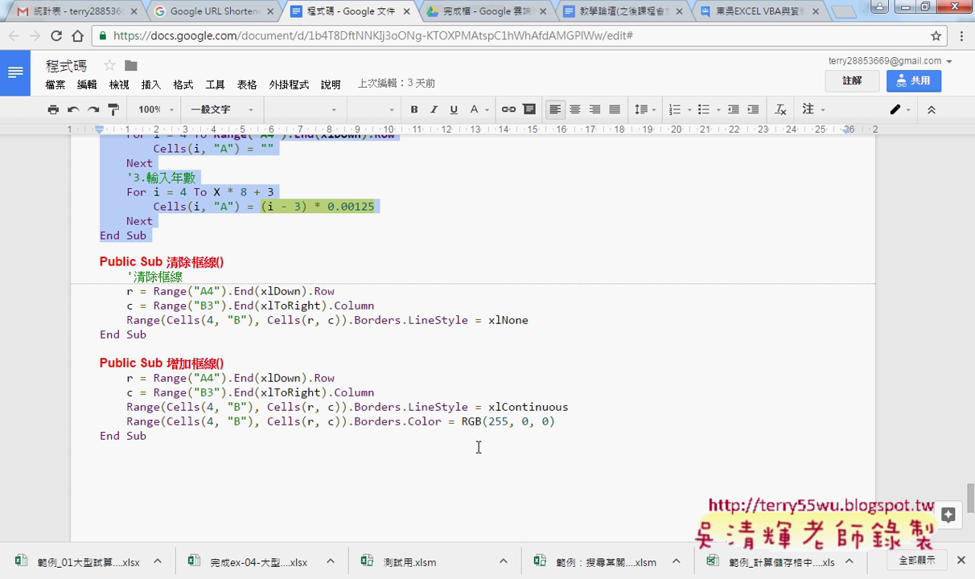
key(ctrl+2)
drag(128, 330, 156, 329)
key(Escape)
click(904, 8)
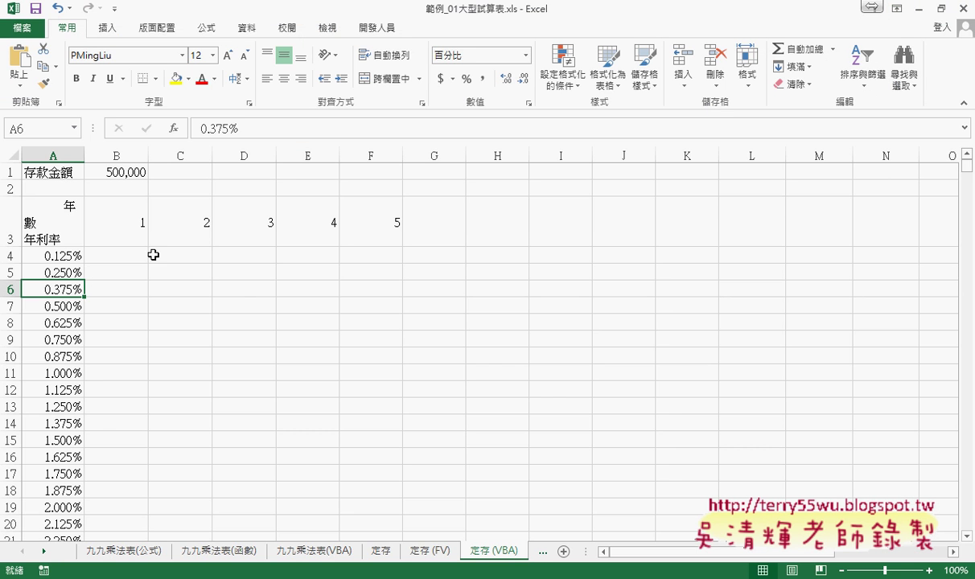
Check the empty cells around the table, including L3, L27, L26 and result-area start B4
scroll(263, 302, down, 1)
scroll(699, 224, up, 1)
click(758, 230)
scroll(752, 414, down, 3)
scroll(740, 414, down, 2)
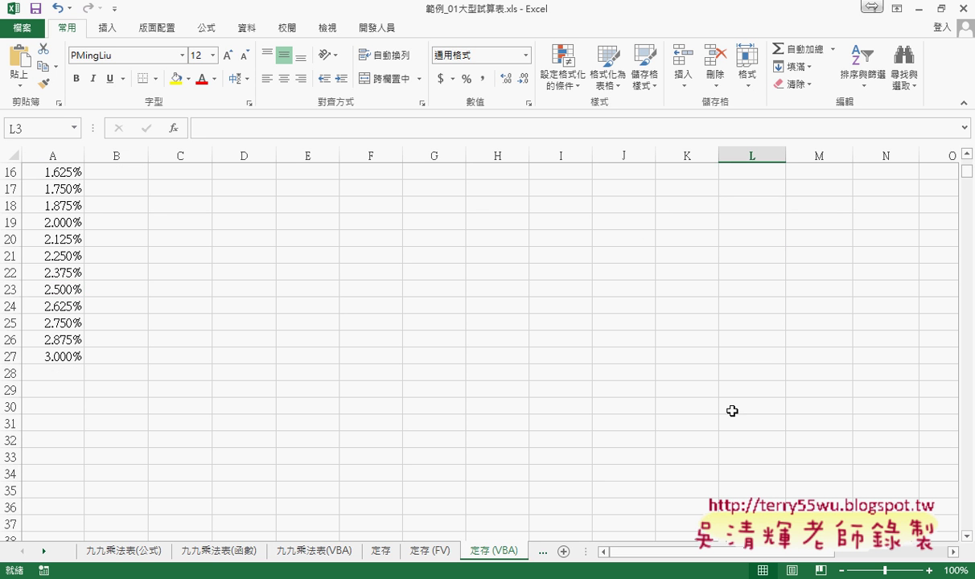
click(764, 360)
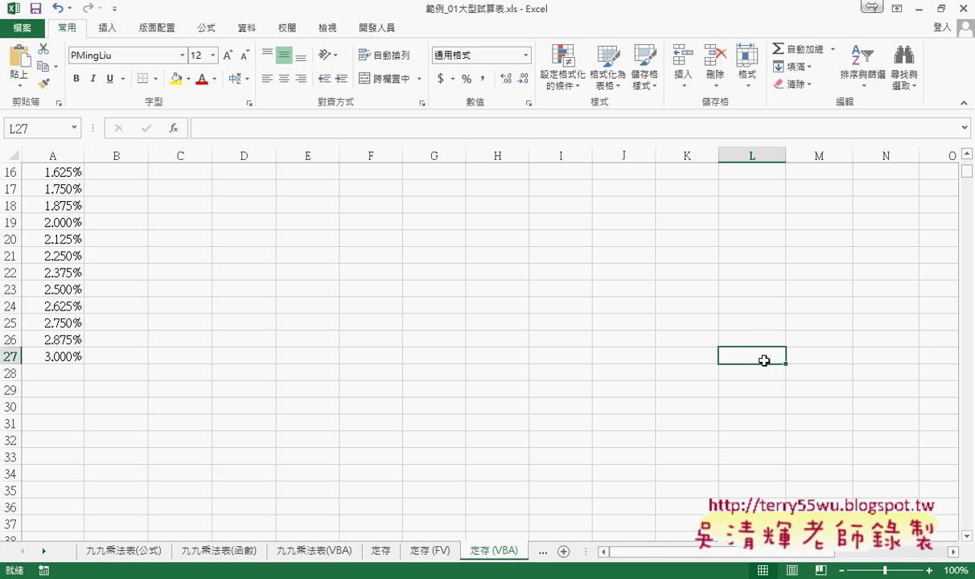
scroll(764, 360, up, 2)
scroll(764, 360, up, 3)
click(120, 255)
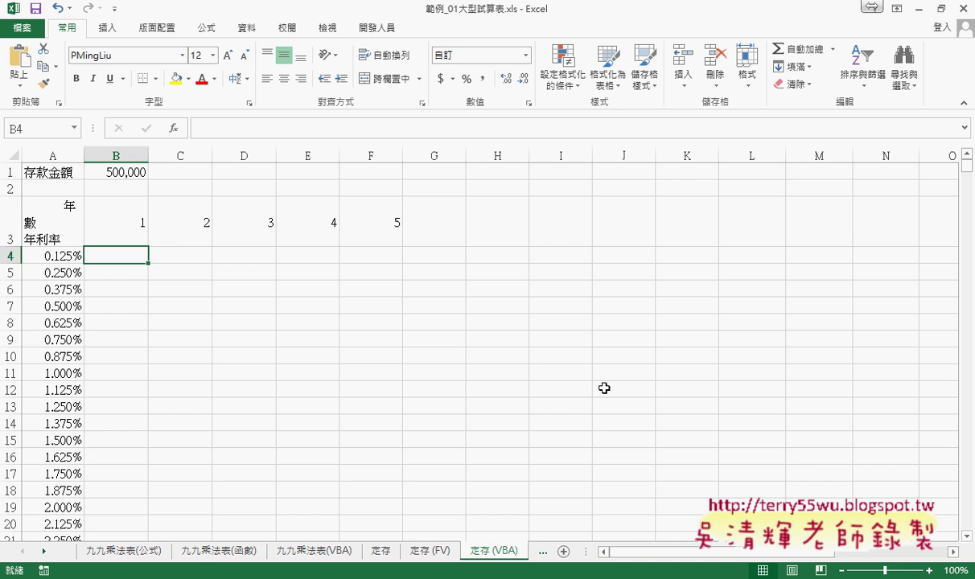
scroll(686, 410, down, 4)
scroll(766, 389, down, 2)
click(768, 288)
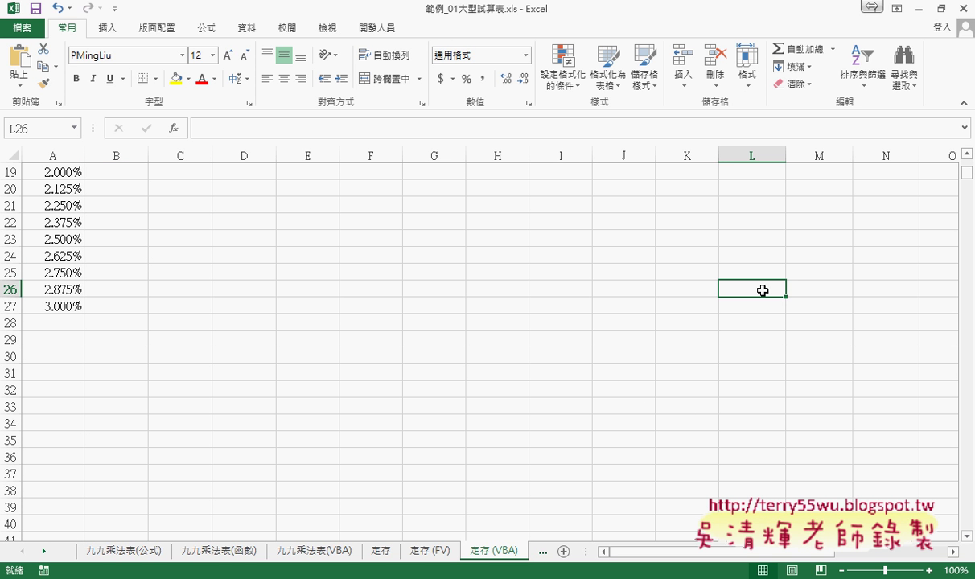
Select the blank result area from B4 down to F27
scroll(762, 290, up, 4)
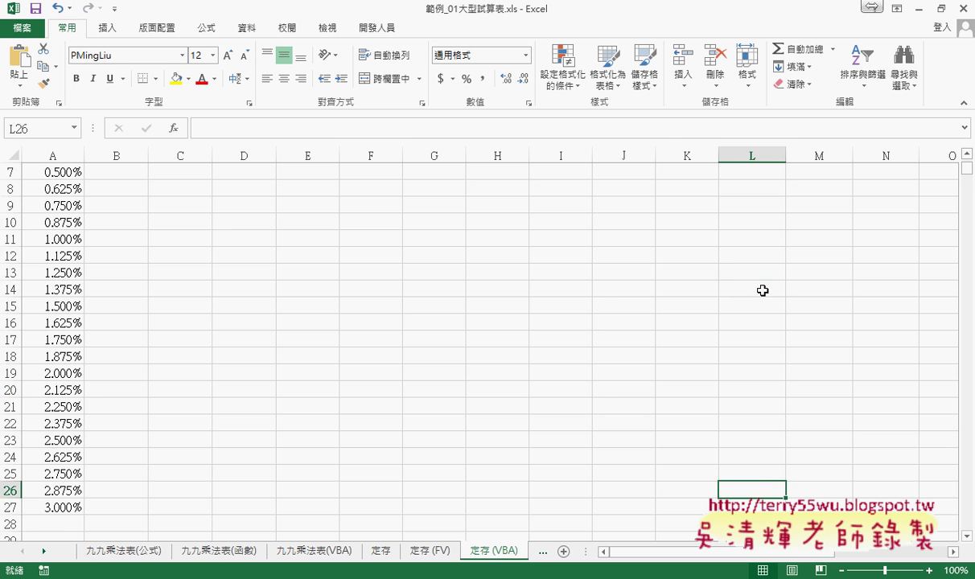
scroll(246, 250, up, 1)
scroll(118, 246, up, 1)
mouse_move(118, 254)
mouse_down()
mouse_move(282, 295)
mouse_move(376, 576)
mouse_move(380, 491)
mouse_up()
scroll(381, 507, up, 2)
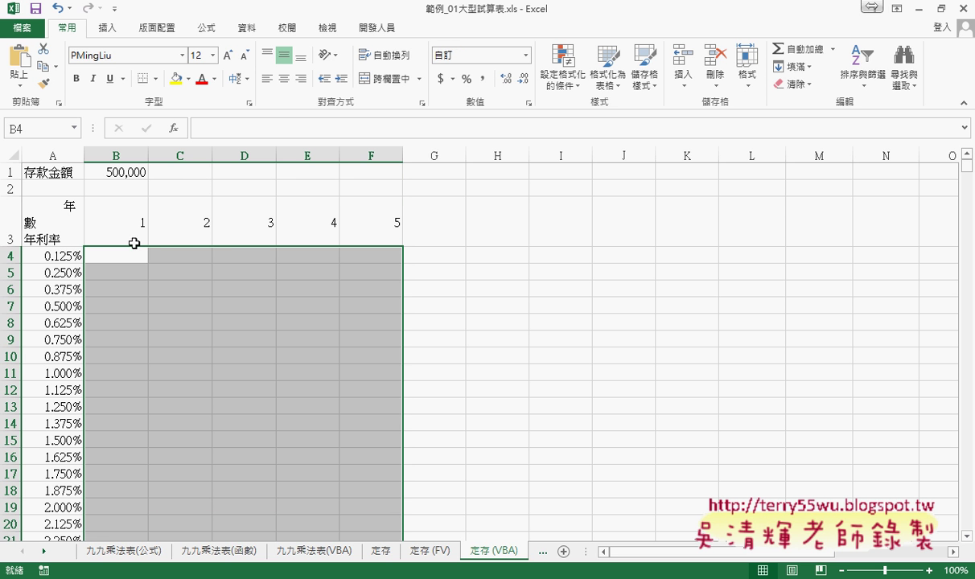